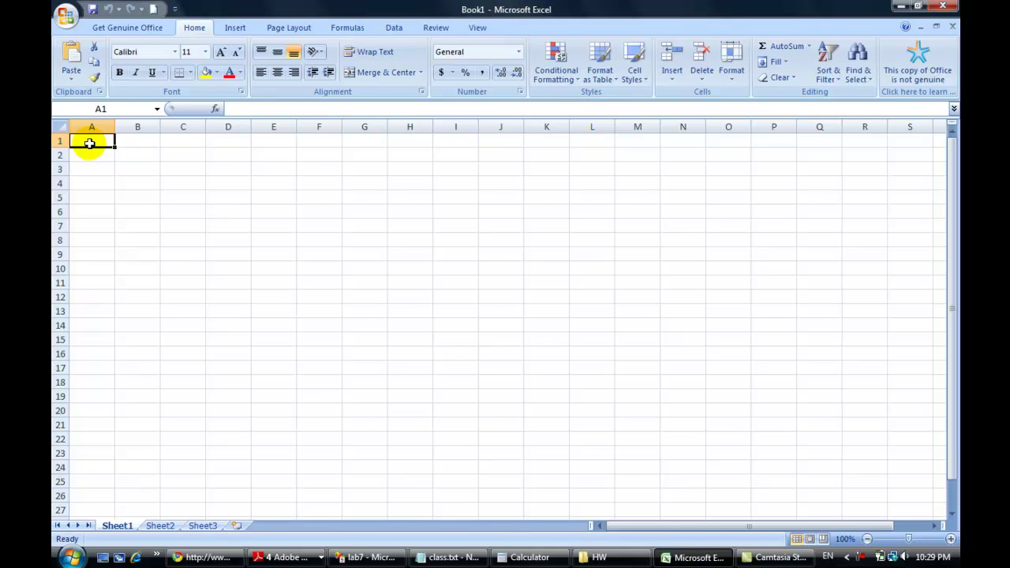
- Switch to Chrome to view the Classification with Gaussians slide of class10x.pdf
key("alt+Tab")
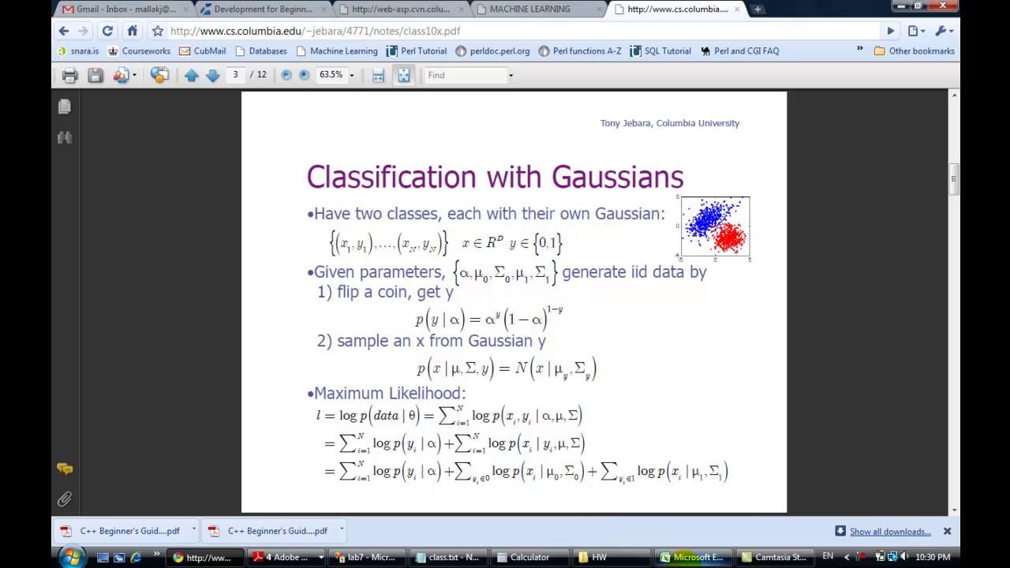
- Back in Excel, enter the headings X1, X2 and Y in cells A1, B1 and C1
left_click(694, 558)
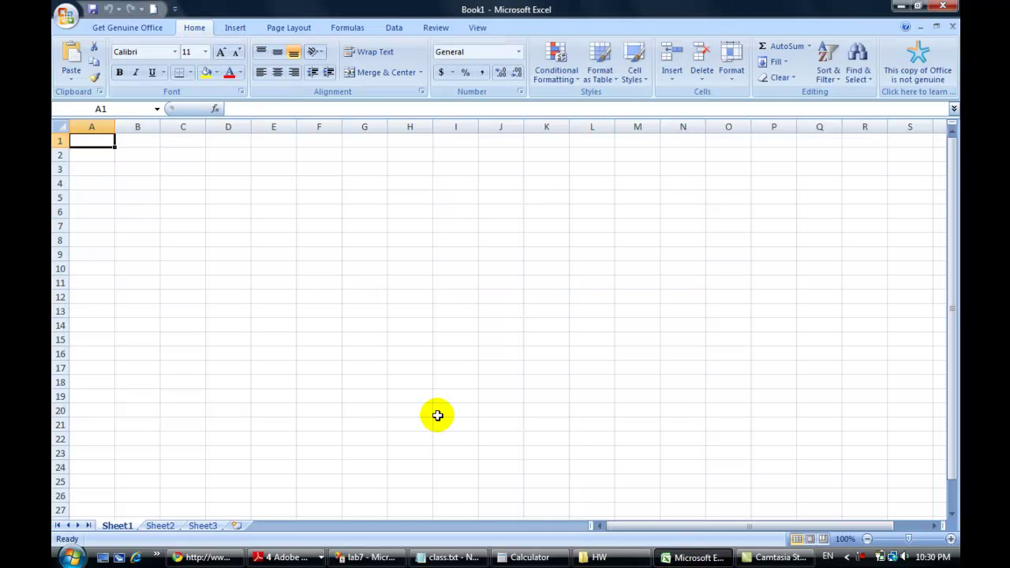
type("X1")
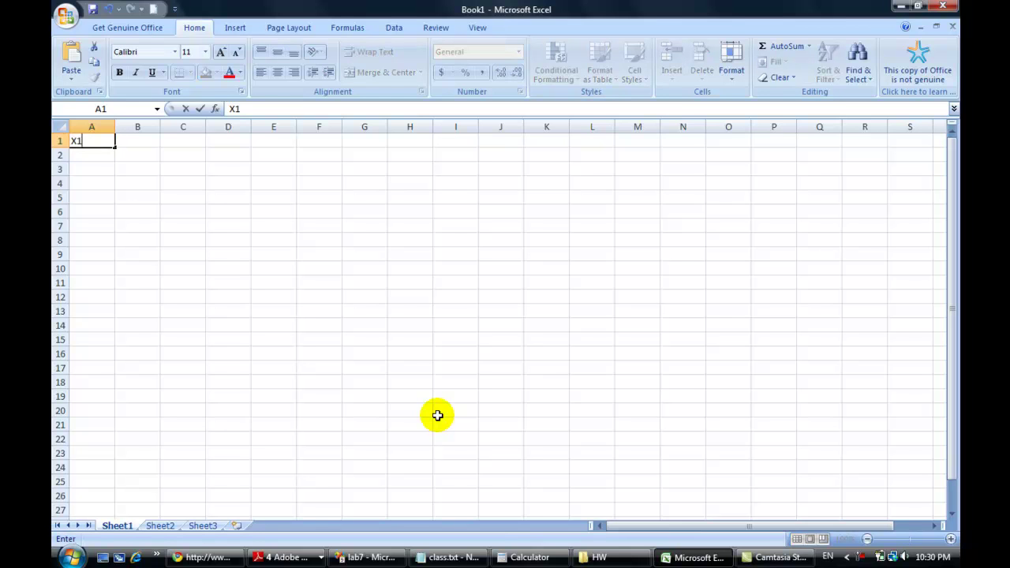
key("Tab")
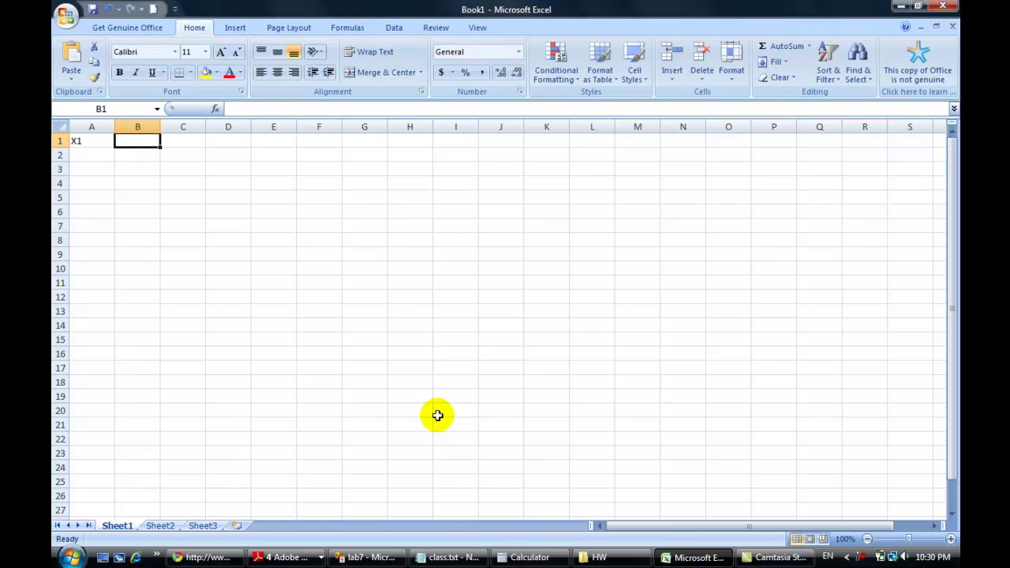
type("X2")
key("Tab")
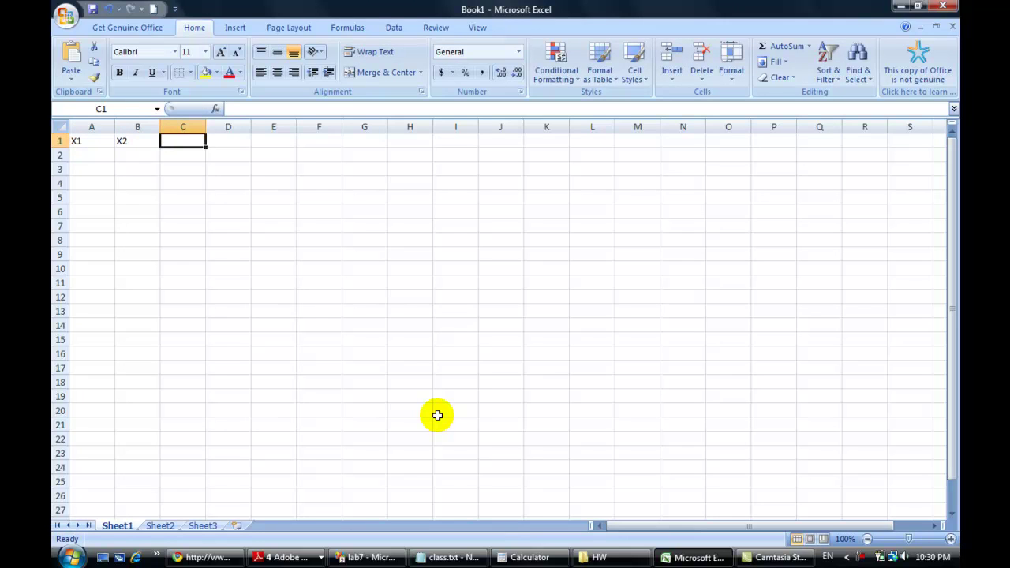
type("Y")
key("Tab")
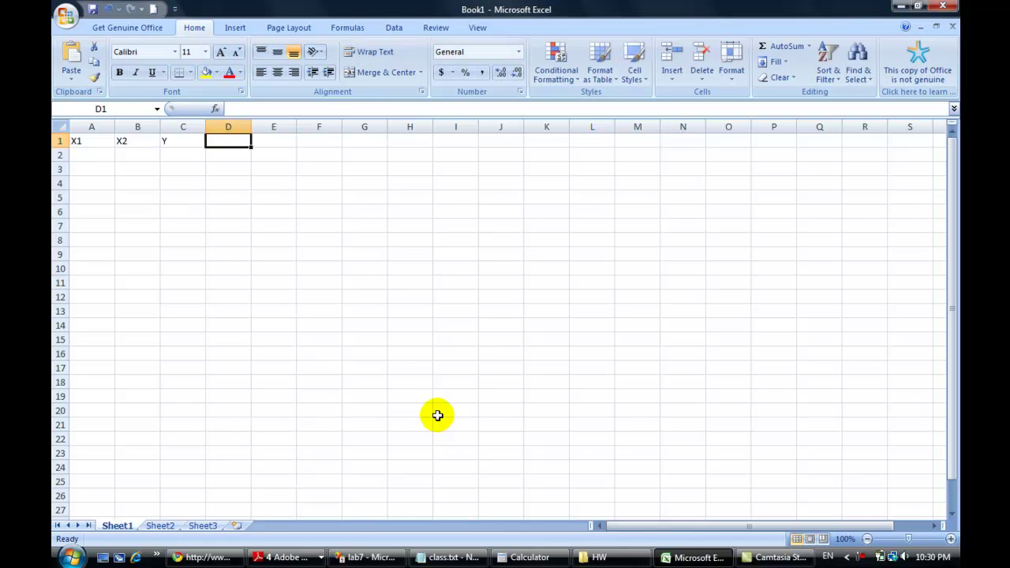
key("Return")
key("Up")
key("Right")
key("Right")
key("Right")
key("Right")
key("Right")
key("Right")
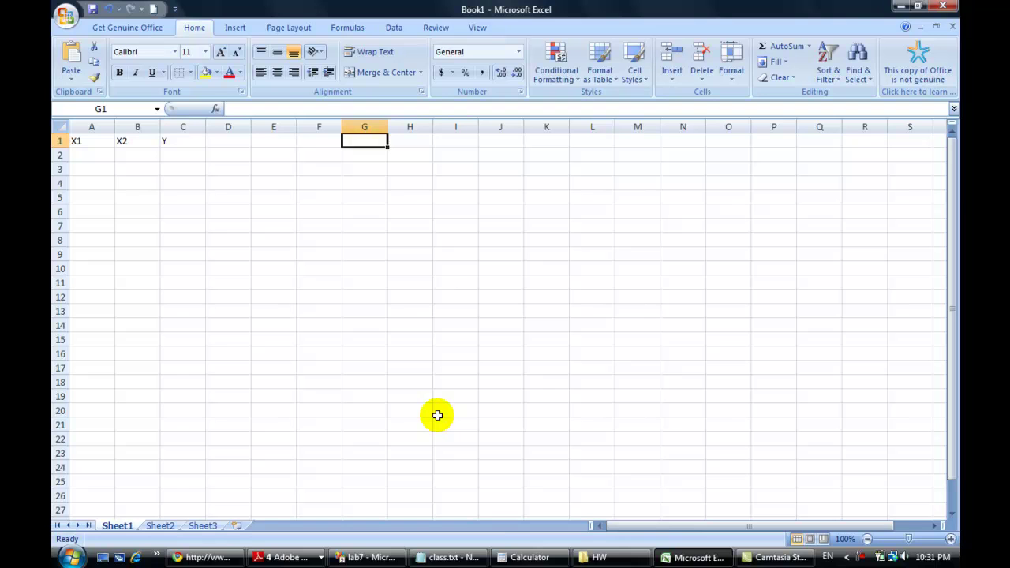
- Enter class label 1 in C2 and class label 2 in C3 under Y
key("Left")
key("Left")
key("Left")
key("Left")
key("Left")
key("Left")
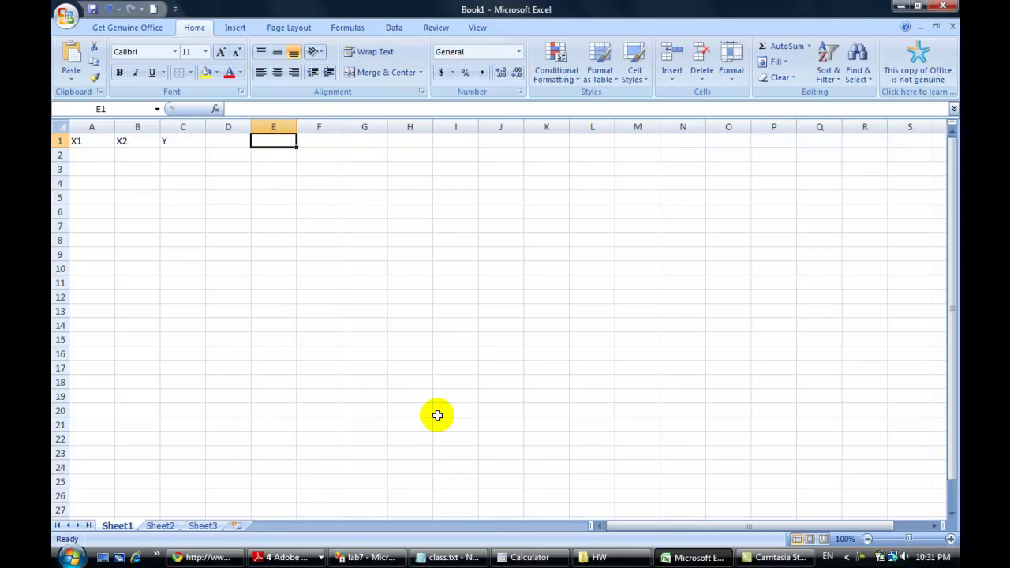
key("Right")
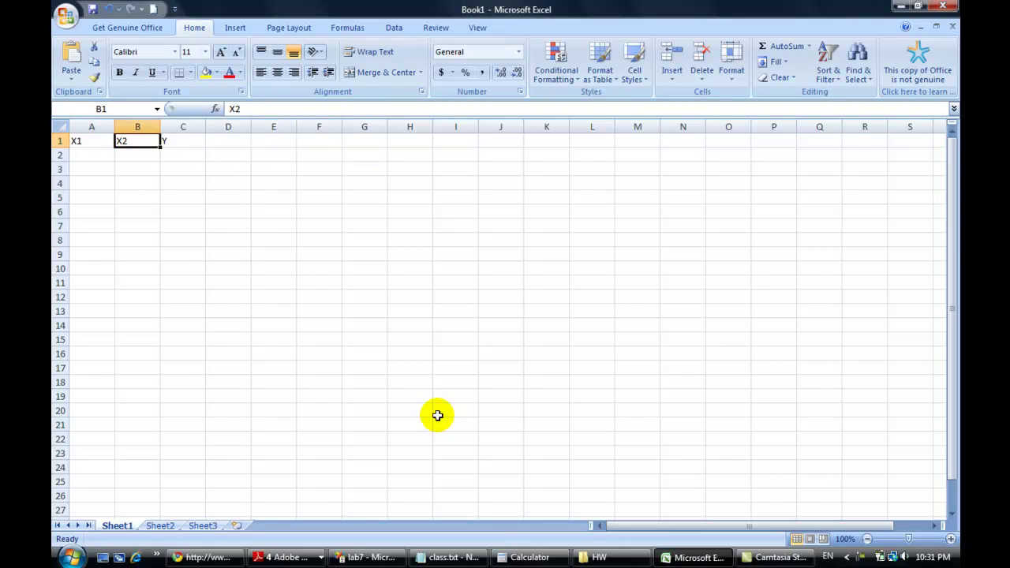
key("Left")
key("Right")
key("Right")
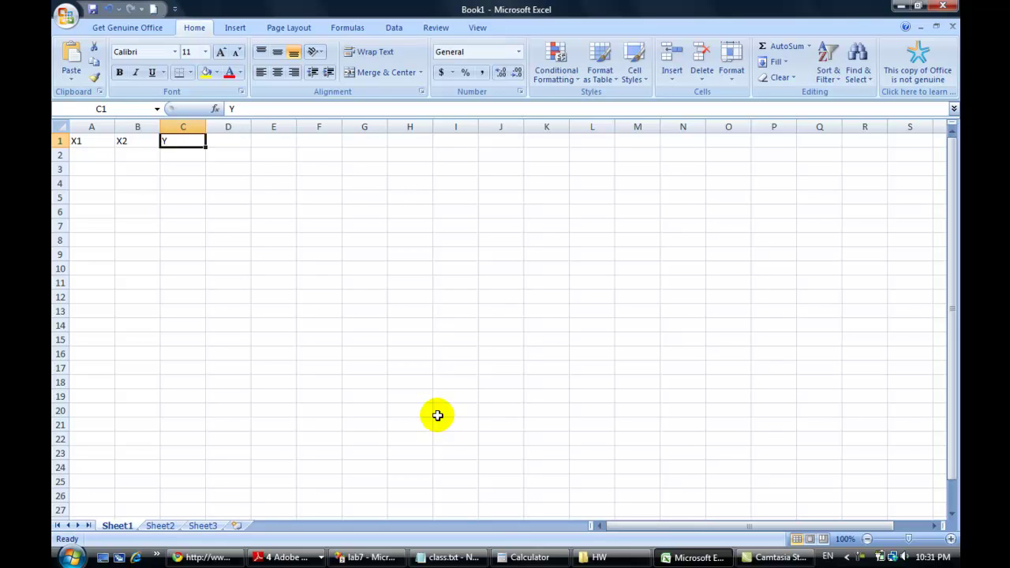
key("Down")
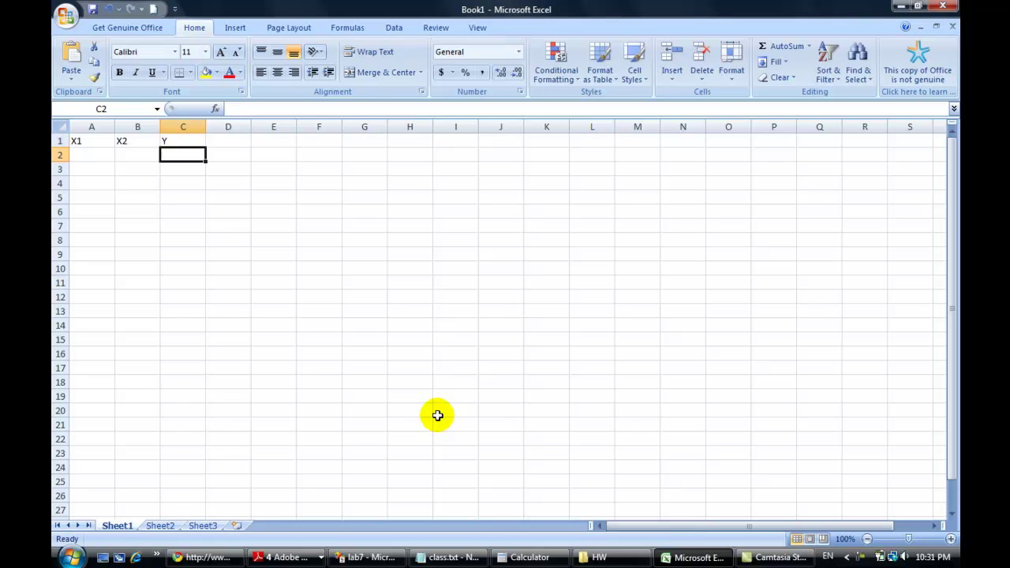
type("1")
key("Return")
type("2")
key("Return")
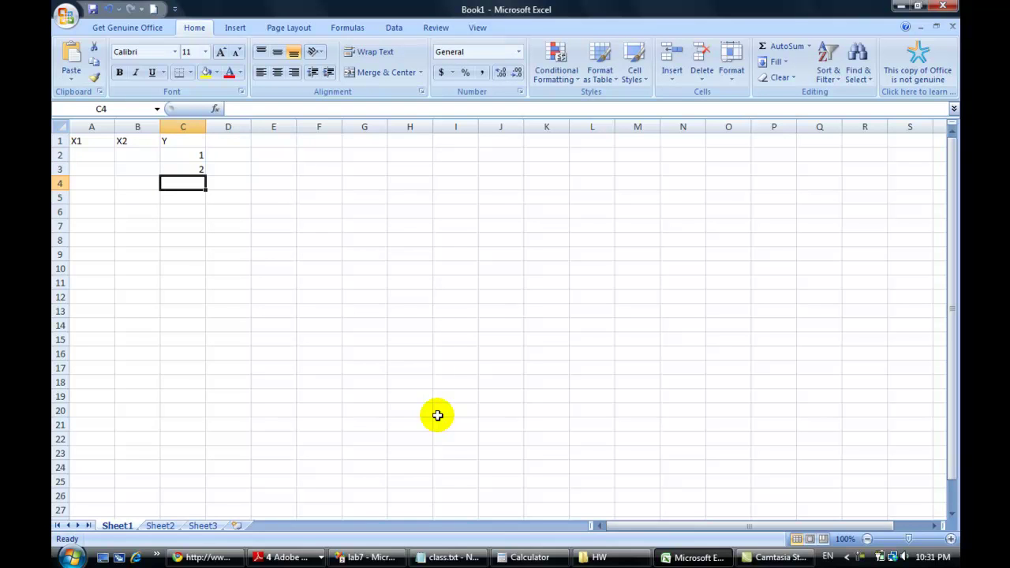
- Move from C3 back up to the heading row near columns F and G
key("Up")
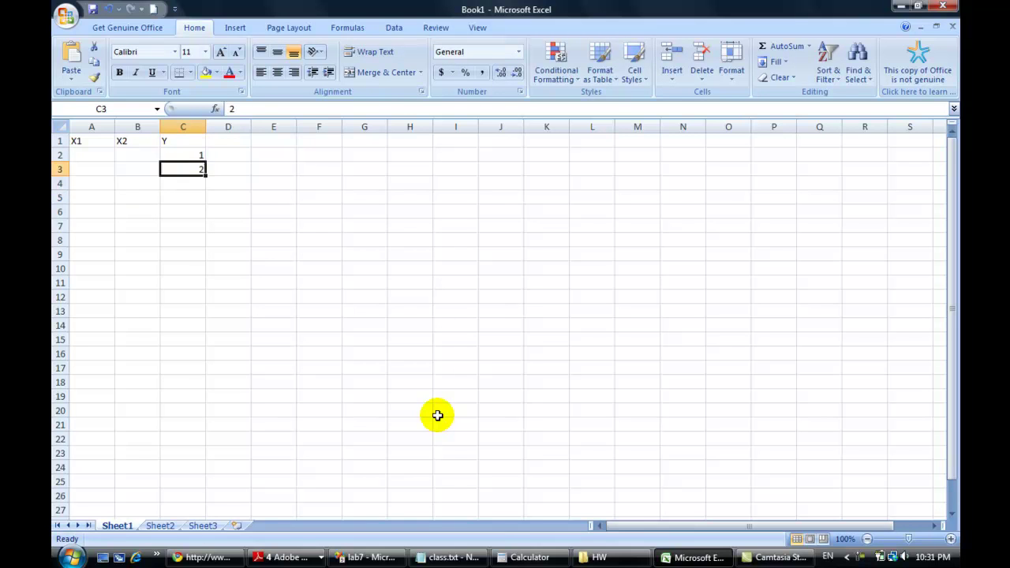
key("Up")
key("Right")
key("Right")
key("Right")
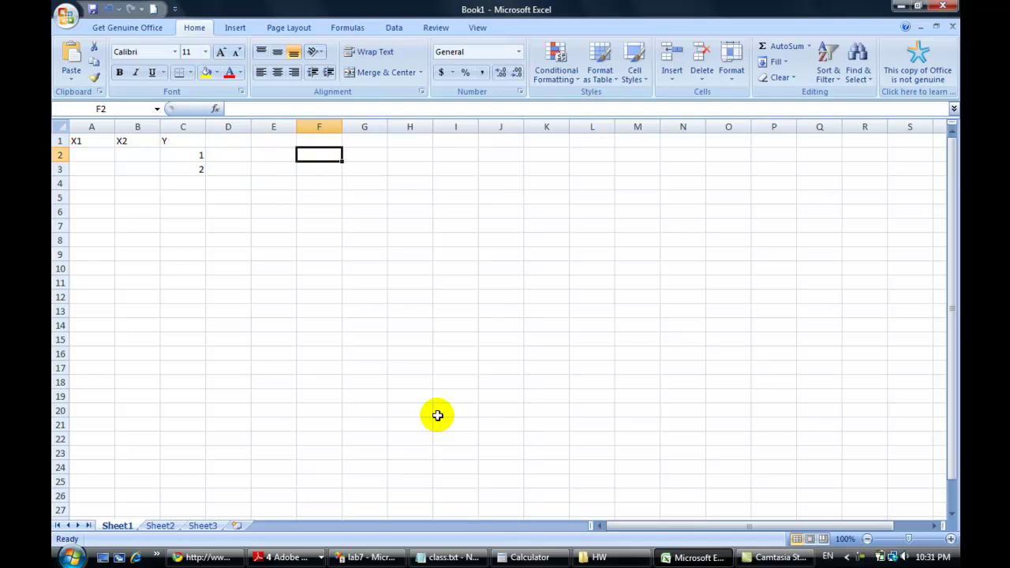
key("Right")
key("Up")
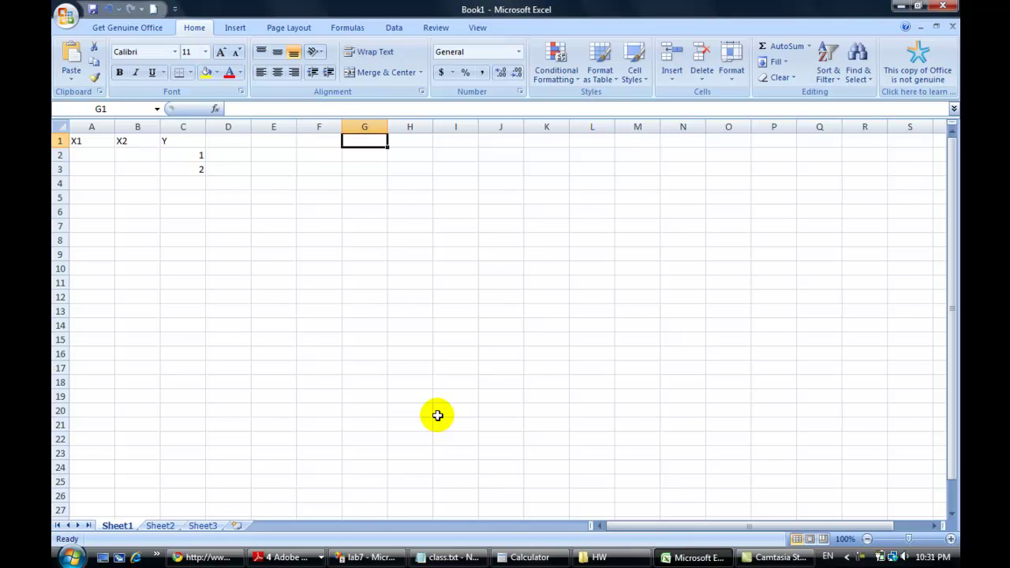
- Type the labels 'mean 1' in F1 and 'mean 2' in G1
key("Left")
type("mean")
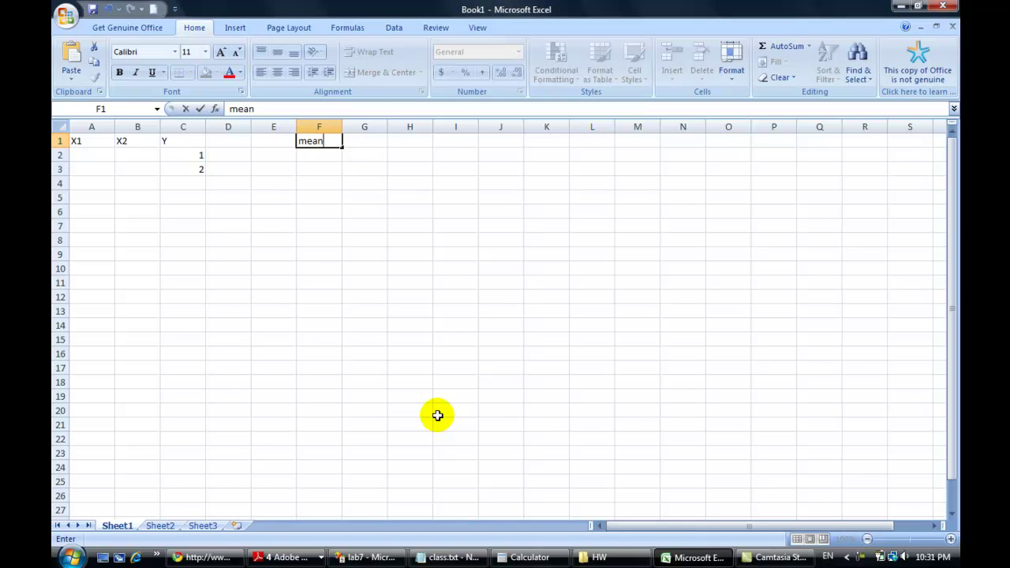
type(" 1")
key("Right")
type("me")
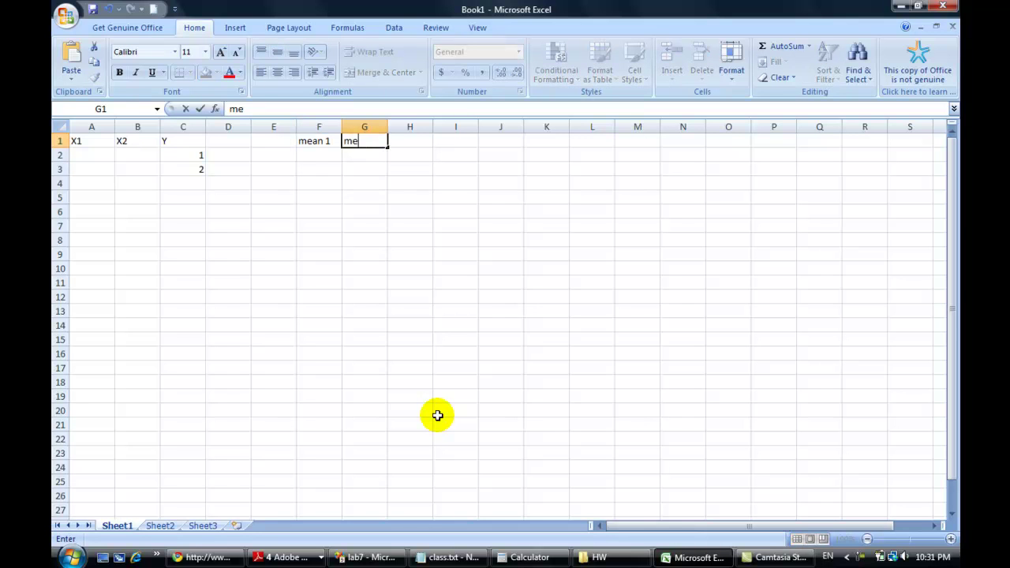
type("an 2")
key("Return")
key("Left")
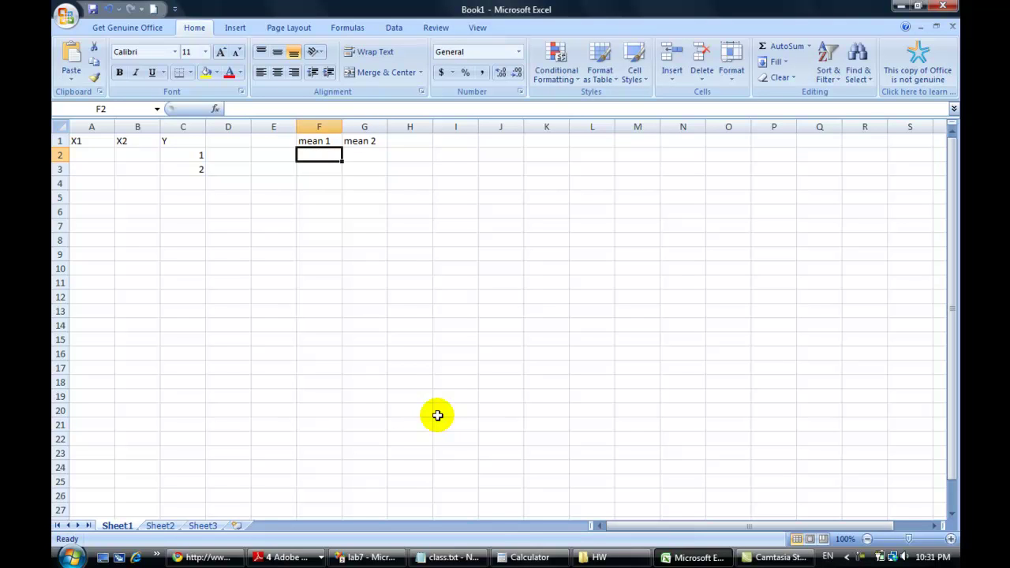
- Move the 'mean 2' label from G1 to F2, then return to the lecture PDF
key("Right")
key("Up")
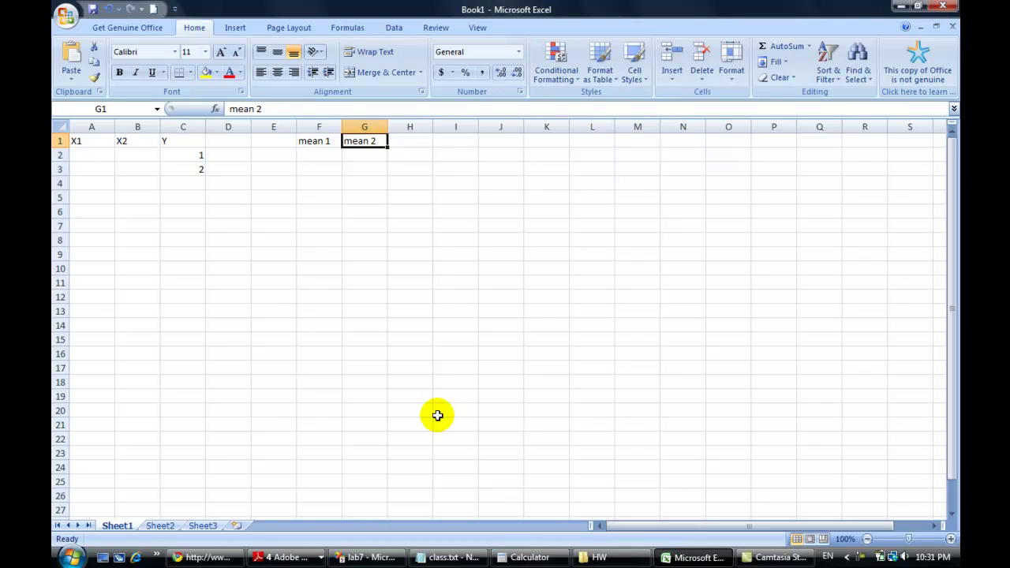
key("ctrl+x")
key("Down")
key("Left")
key("ctrl+v")
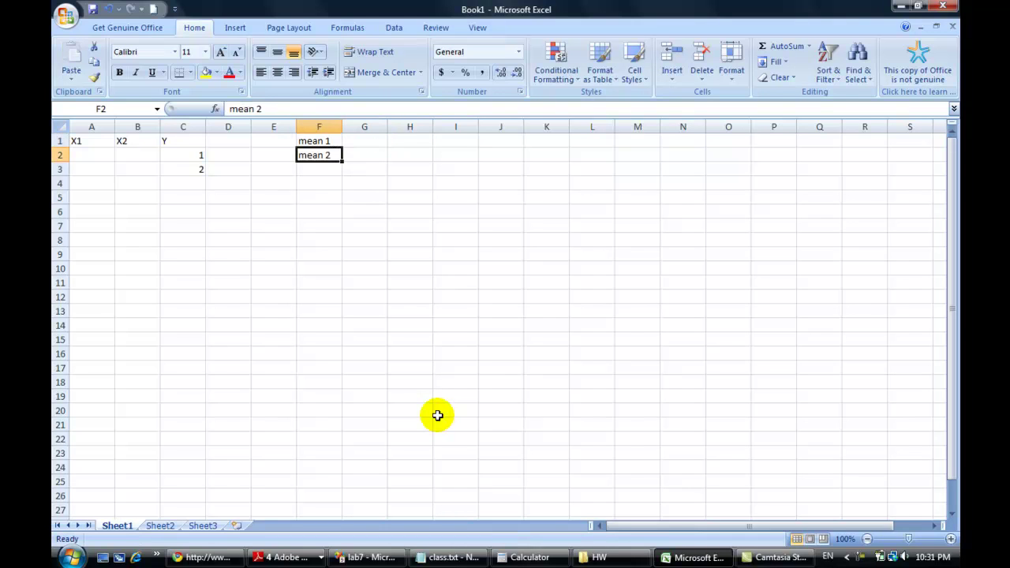
key("Up")
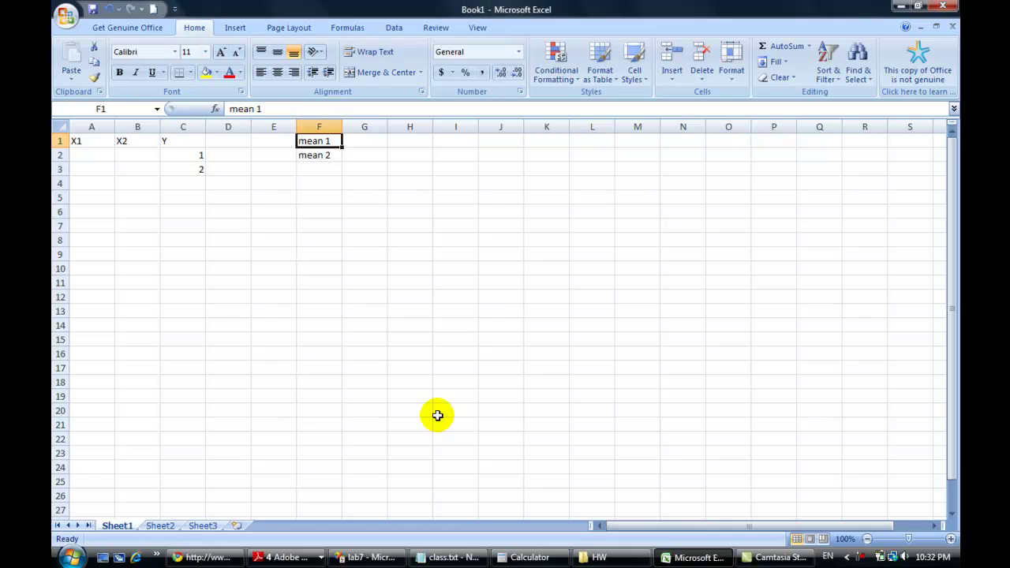
key("alt+Tab")
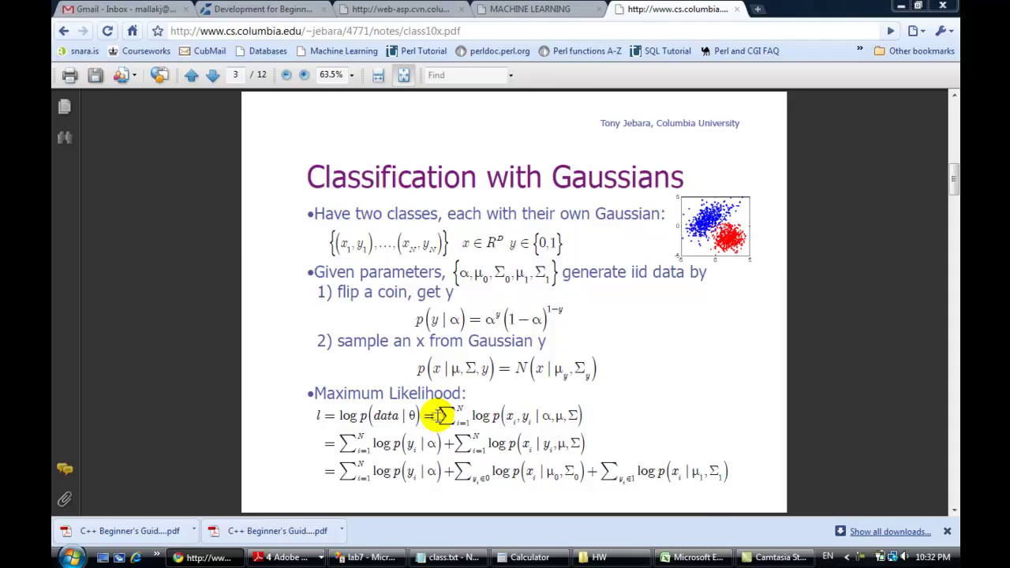
- Back in Excel, append X1 to the F1 label so it reads 'mean 1 X1'
key("alt+Tab")
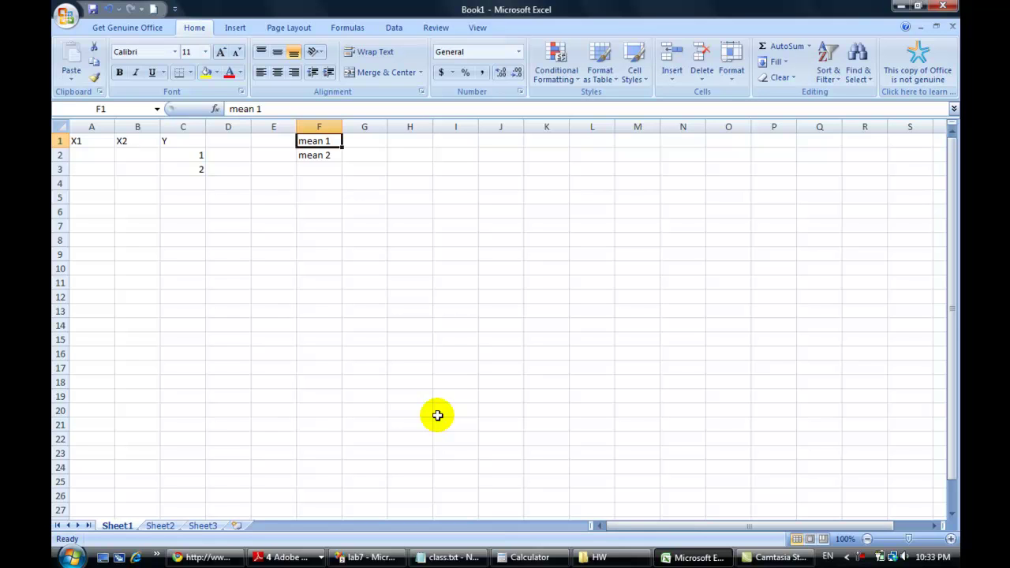
double_click(324, 140)
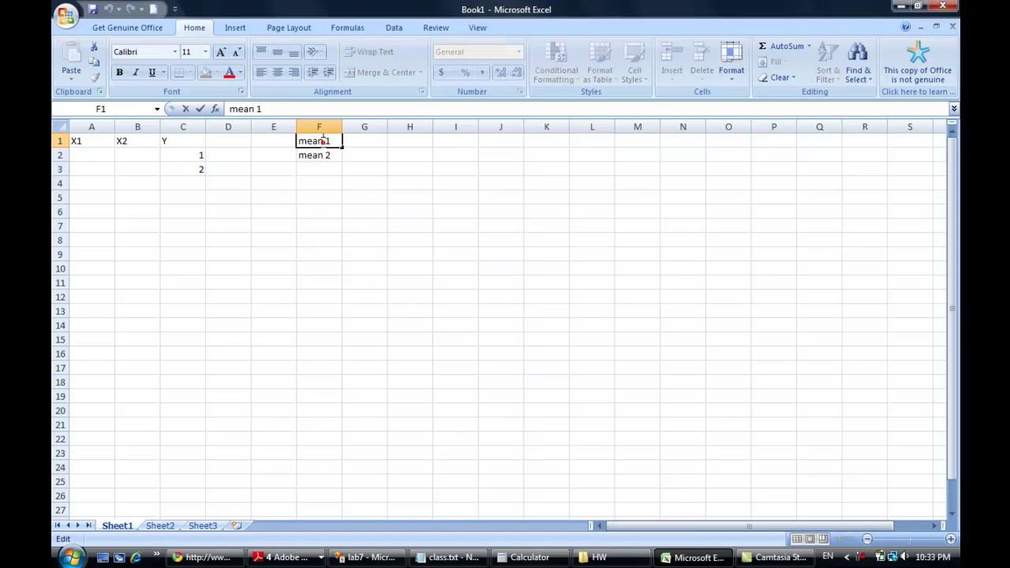
left_click(324, 140)
left_click(334, 140)
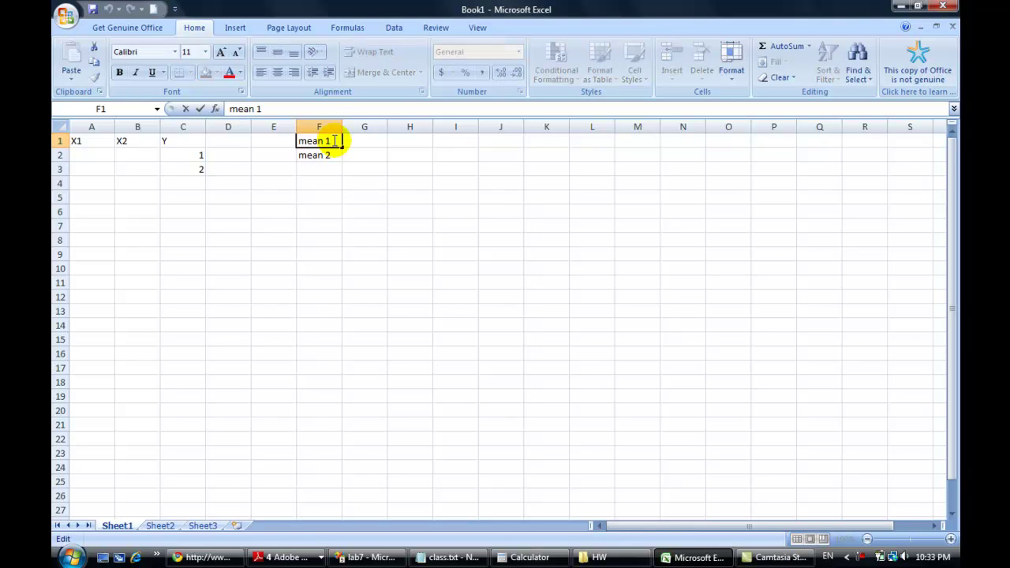
type("X1")
key("Return")
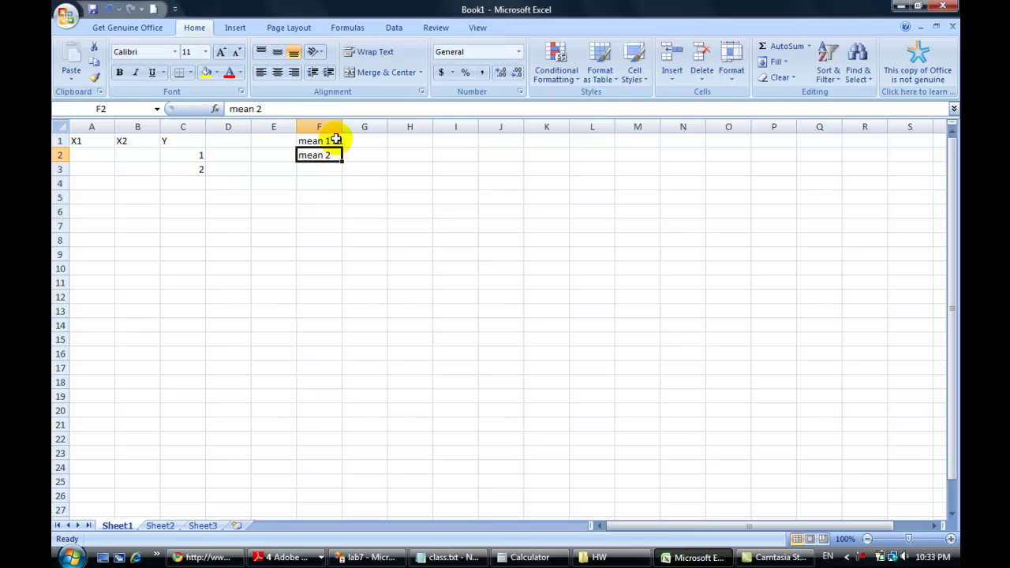
- Widen column F and change the F2 label to 'mean 1 X2'
left_click_drag(340, 127, 343, 126)
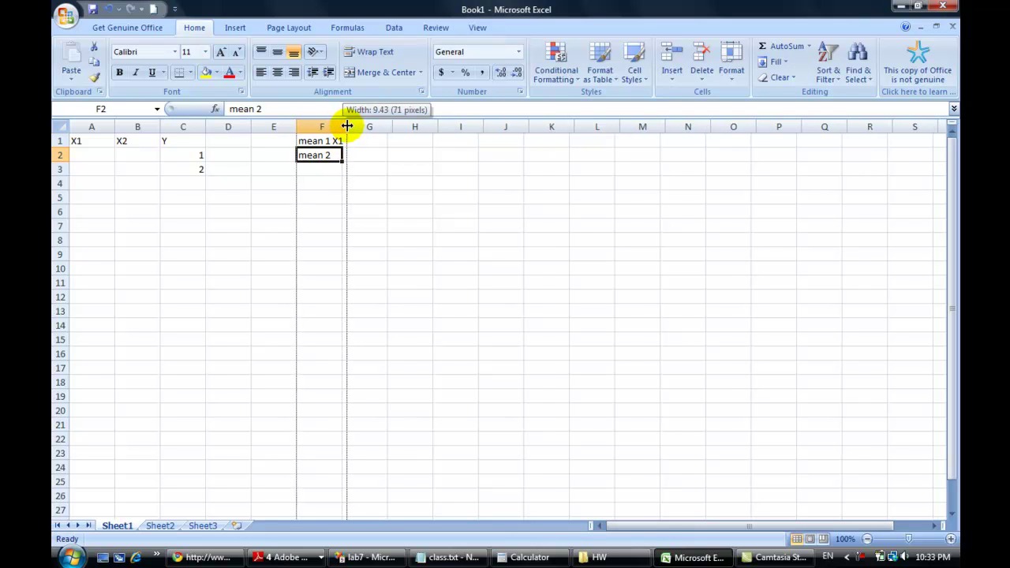
left_click_drag(346, 126, 346, 126)
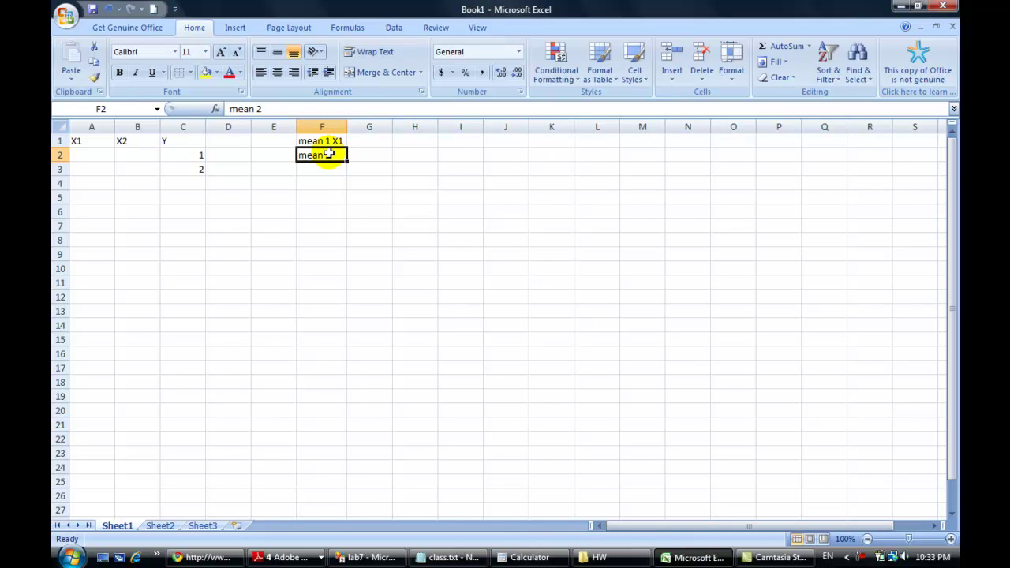
left_click(323, 110)
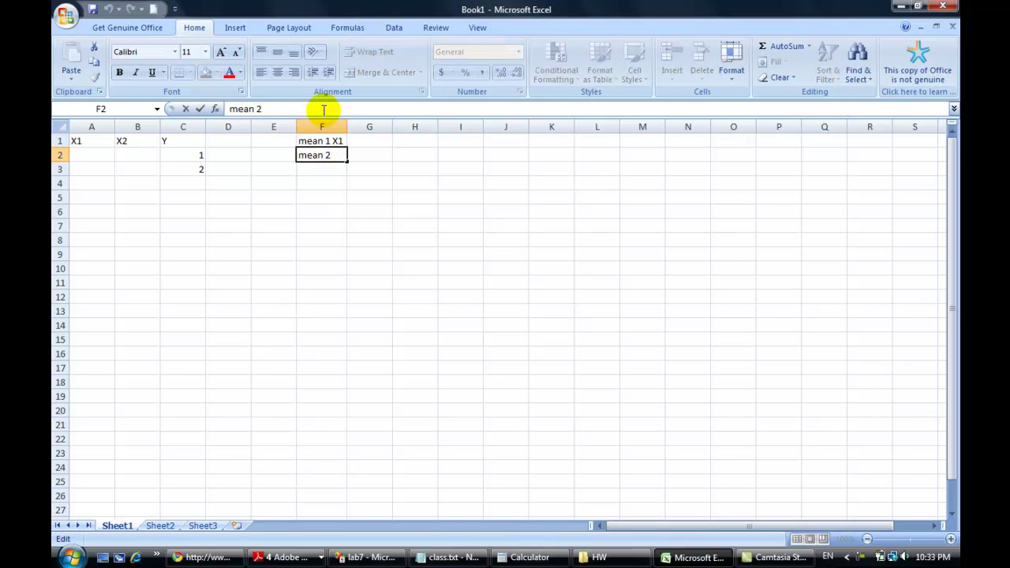
key("BackSpace")
type("1")
key("BackSpace")
key("BackSpace")
type("X2")
key("Return")
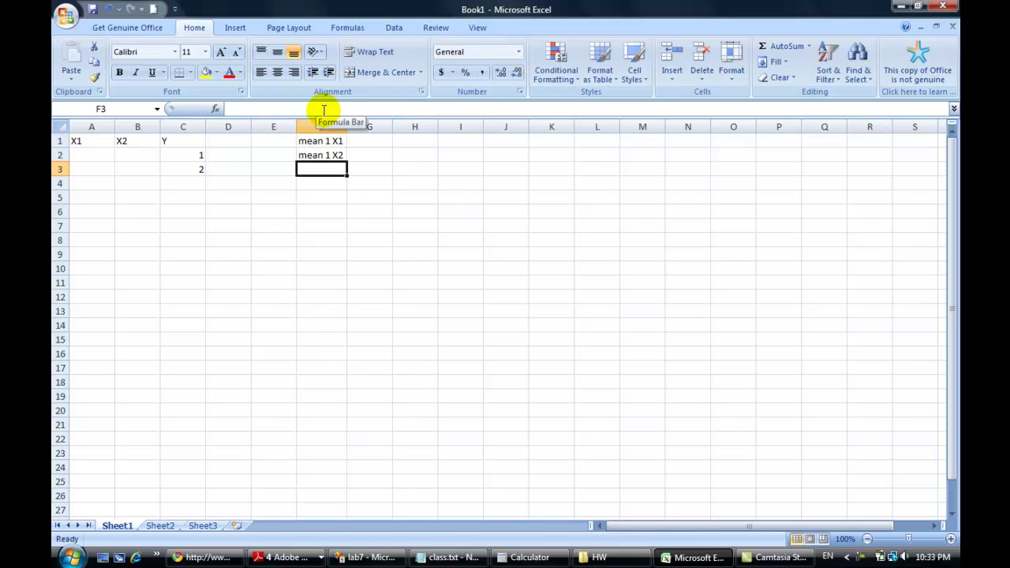
- Enter 'mean 2 X1' in F3 and 'mean 2 X2' in F4
type("mean 2")
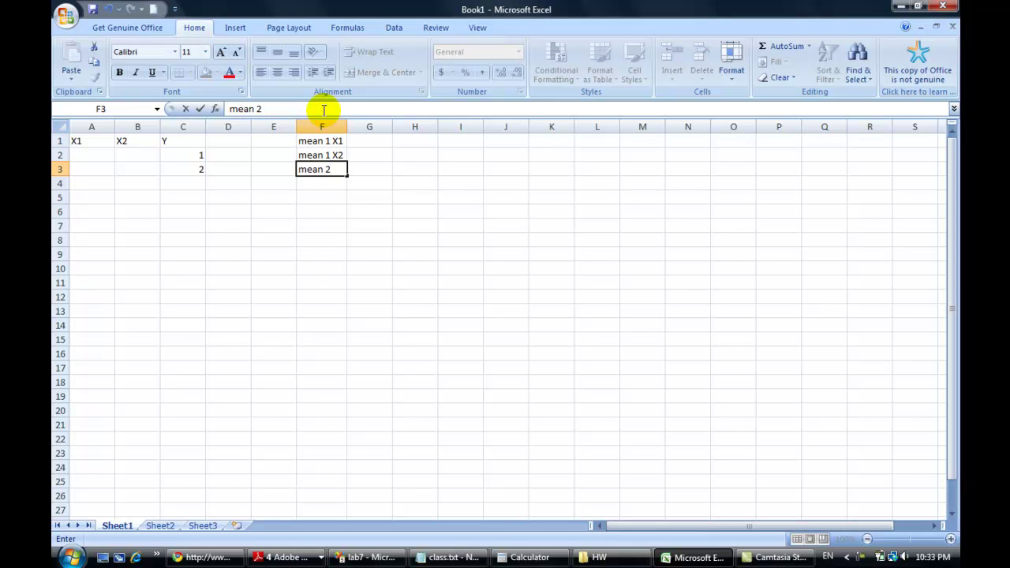
type(" X1")
key("Return")
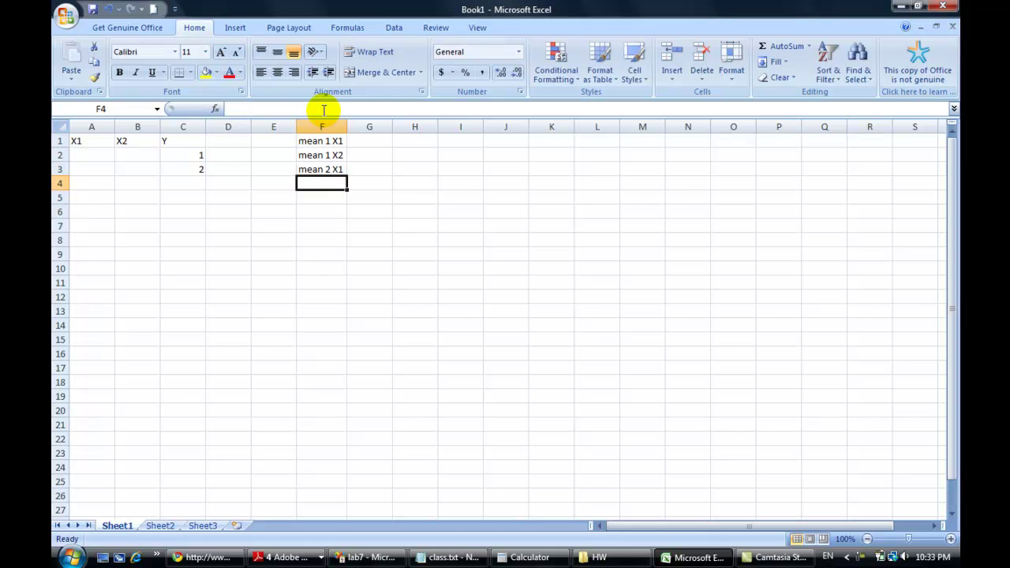
type("mean ")
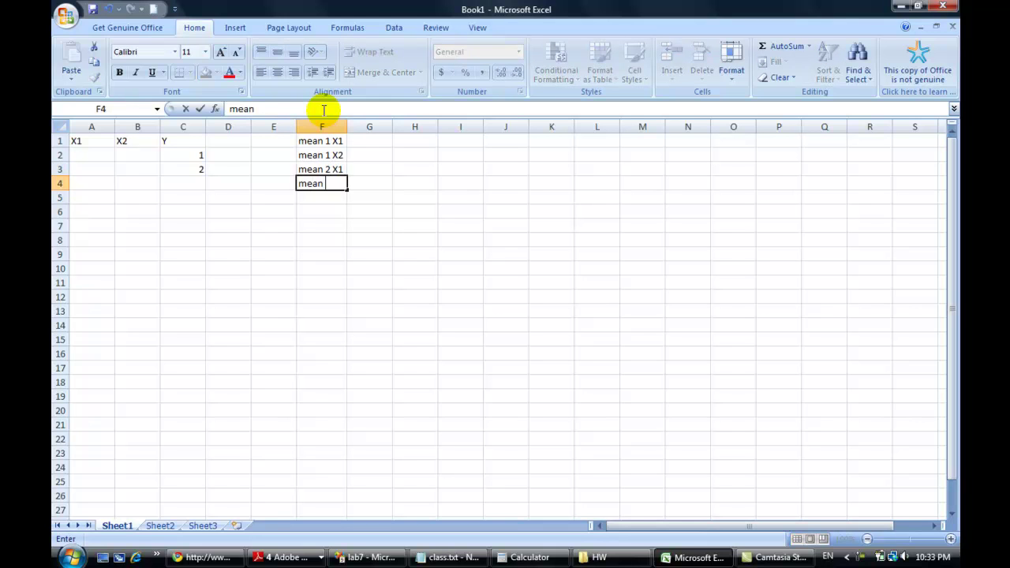
type("2 X2")
key("Return")
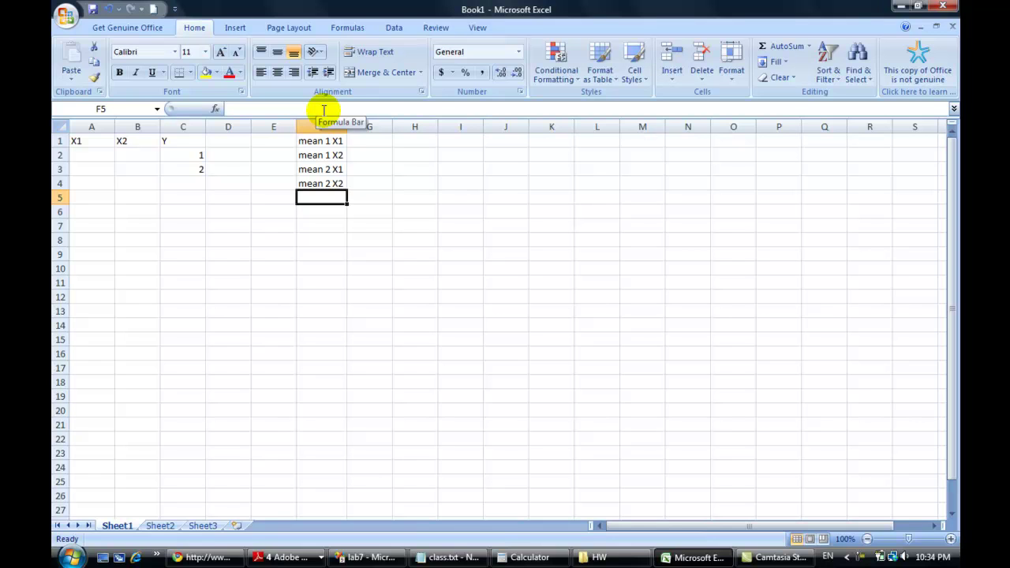
- Add the 'stdev' label in F5 and select G1 for the values
key("Up")
key("Up")
key("Up")
key("Up")
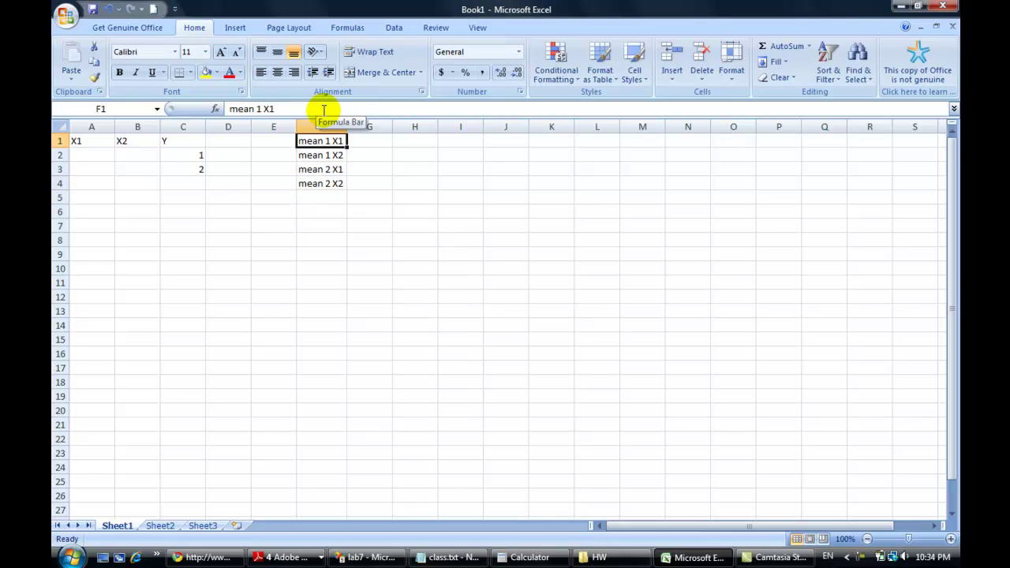
key("Right")
key("Right")
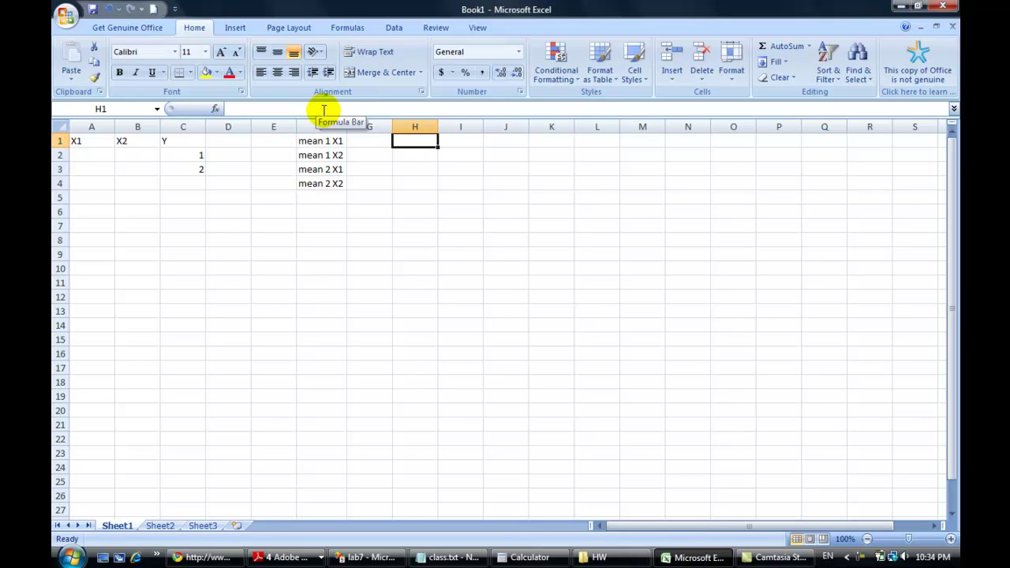
key("Down")
key("Down")
key("Down")
key("Down")
key("Left")
key("Left")
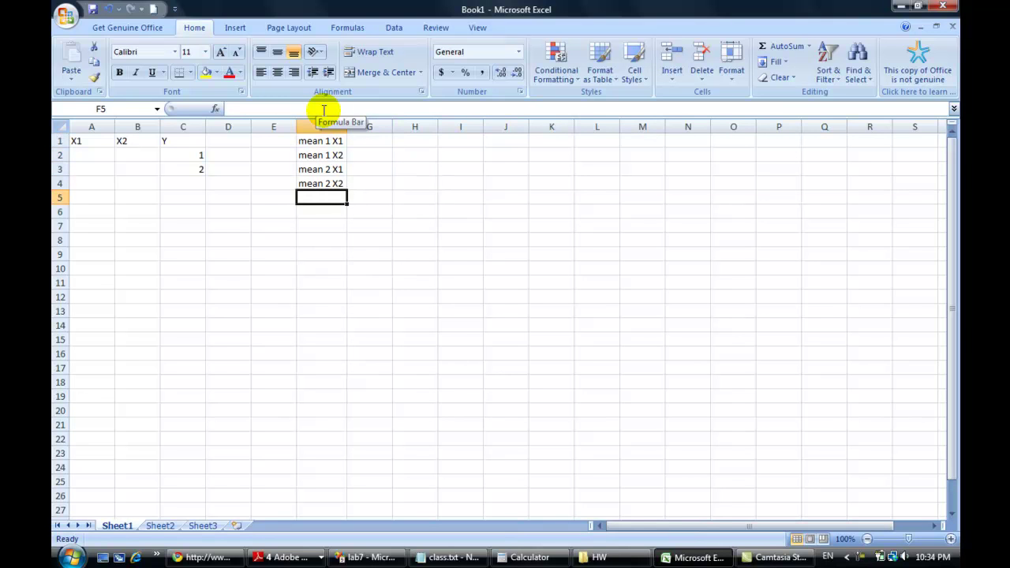
type("stdev")
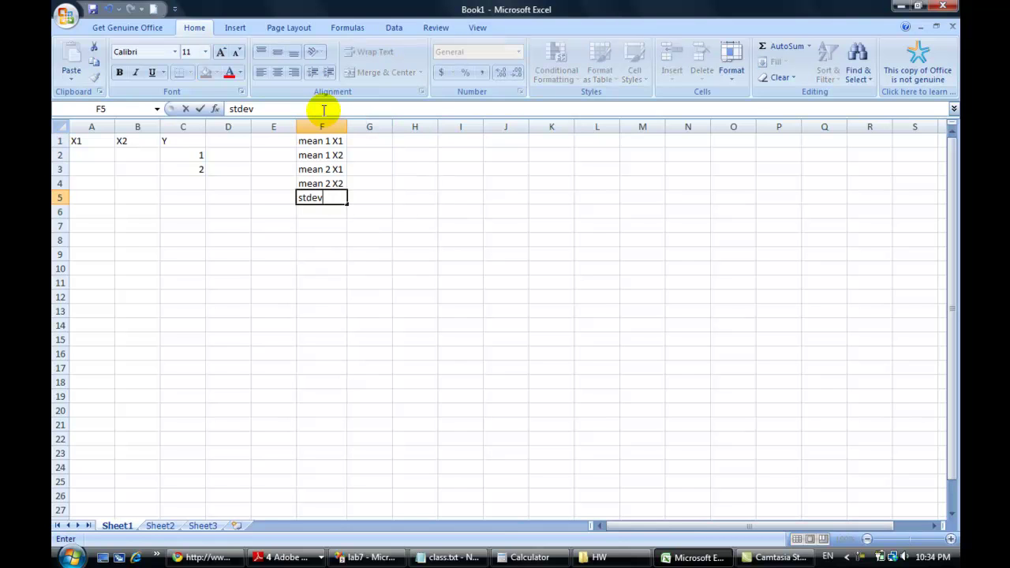
key("Return")
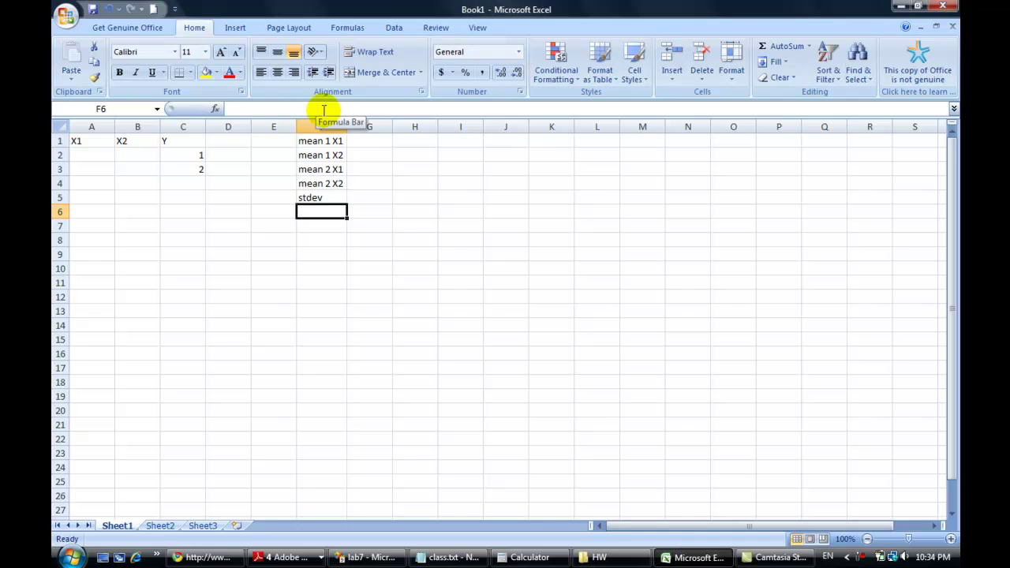
left_click(364, 140)
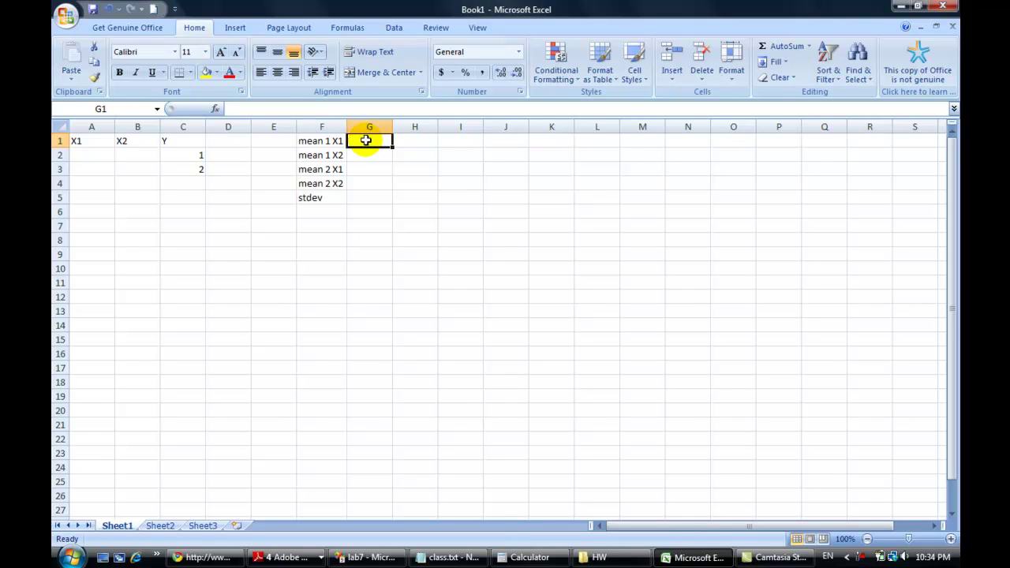
- Enter 3 in G1 and -3 in G2, checking the lecture slide for the values
key("alt+Tab")
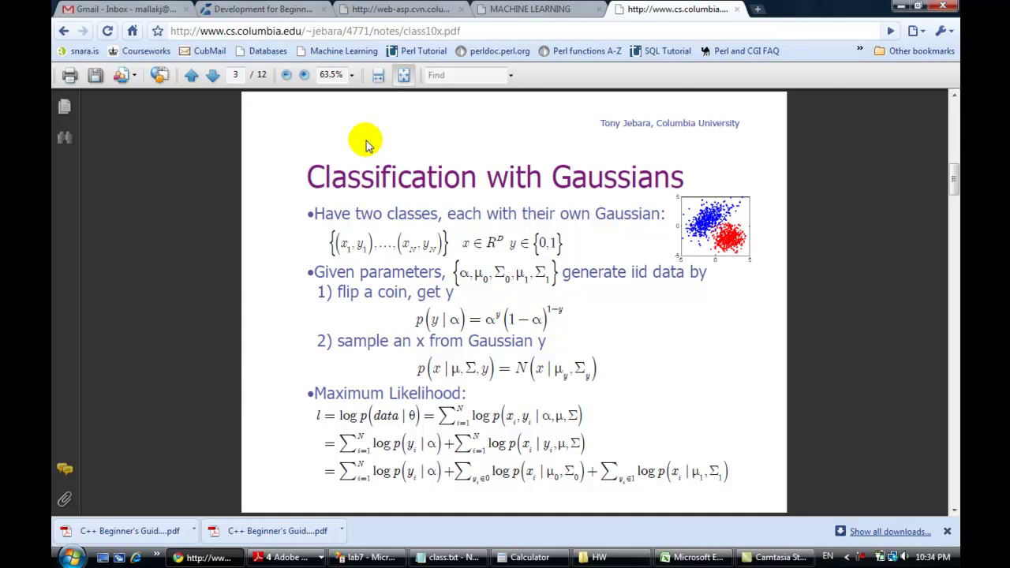
key("alt+Tab")
type("3")
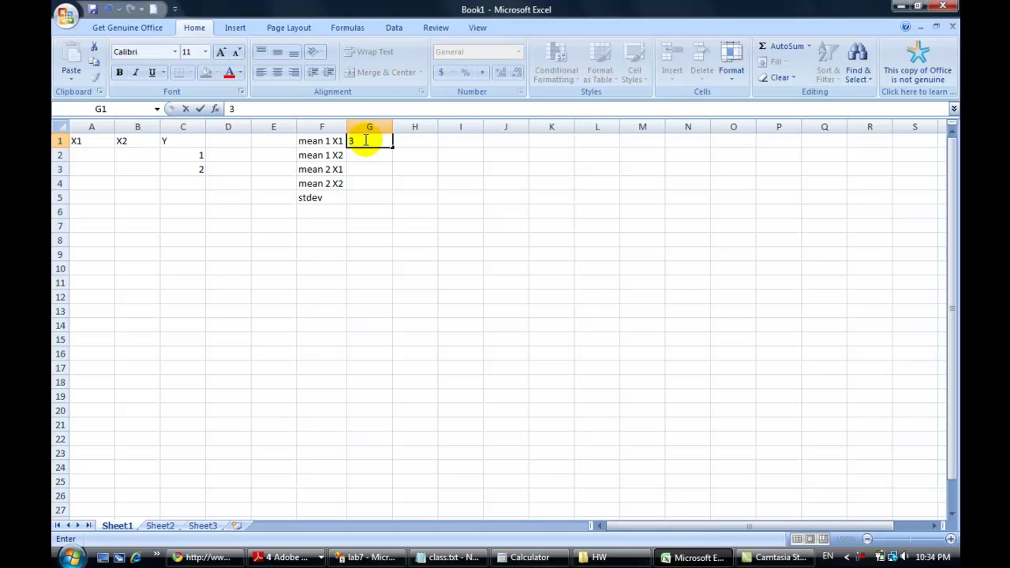
key("Return")
key("alt+Tab")
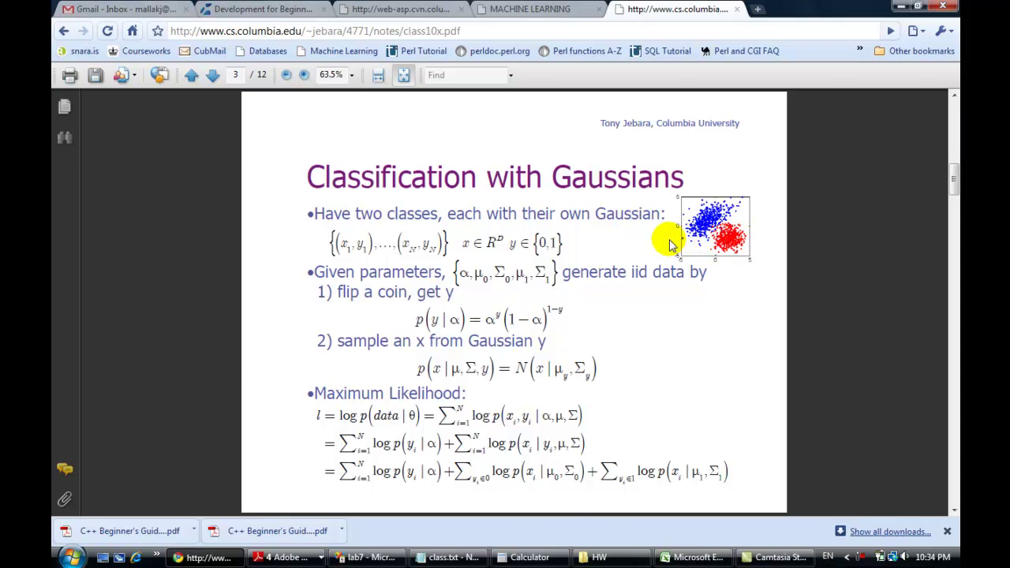
key("alt+Tab")
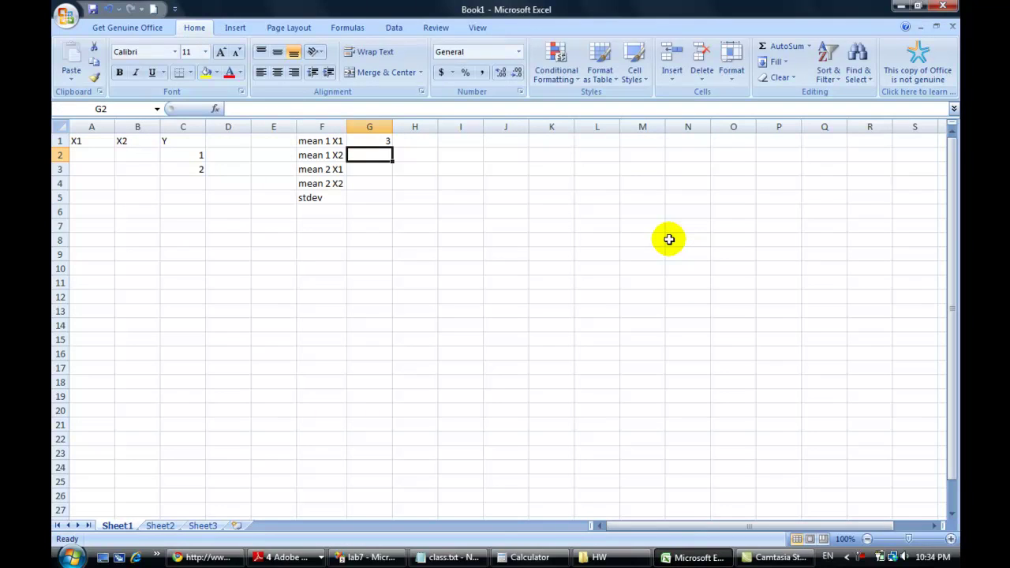
type("-3")
key("Return")
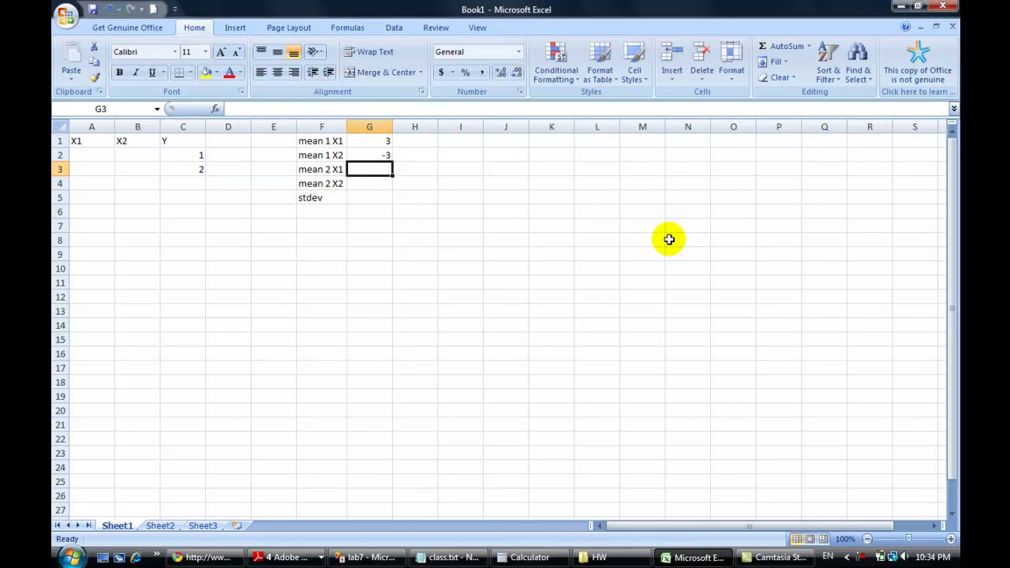
- Enter -2 in G3 and 1 in G4, referring back to the slide
key("alt+Tab")
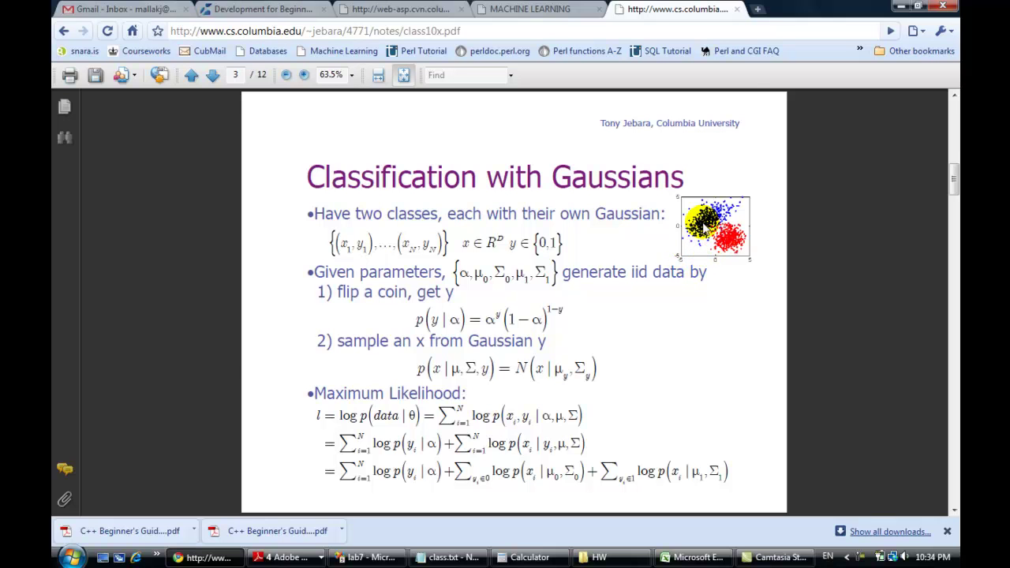
key("alt+Tab")
type("-2")
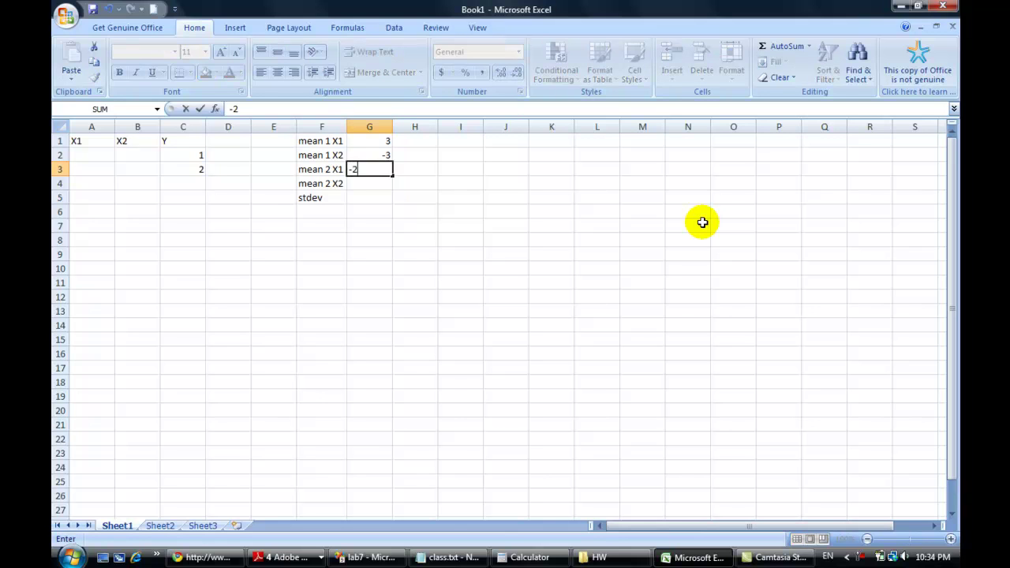
key("Return")
key("alt+Tab")
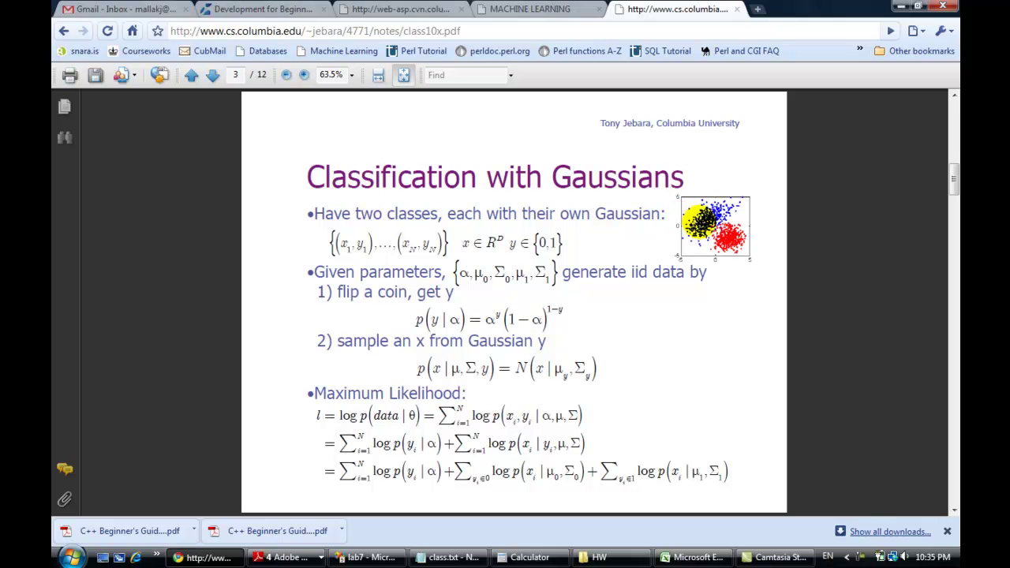
key("alt+Tab")
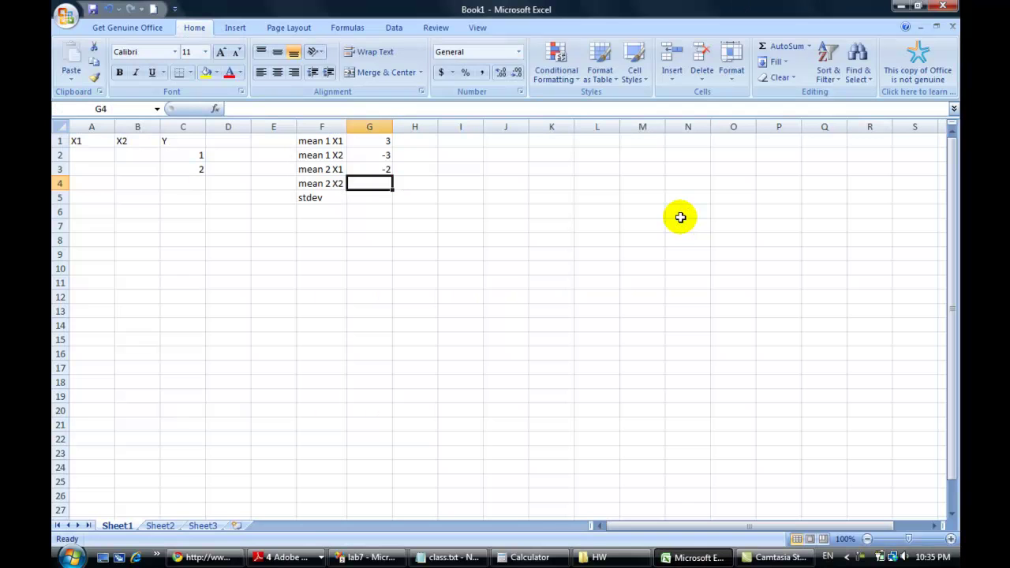
type("1")
key("Return")
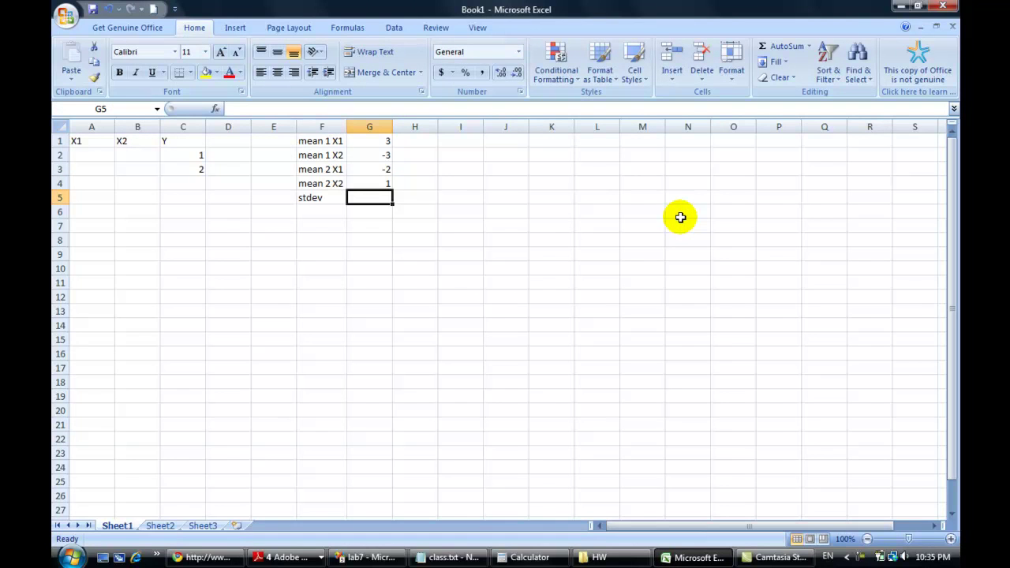
- Enter the stdev value 1 in G5, then return to the lecture slide
type("1")
key("Return")
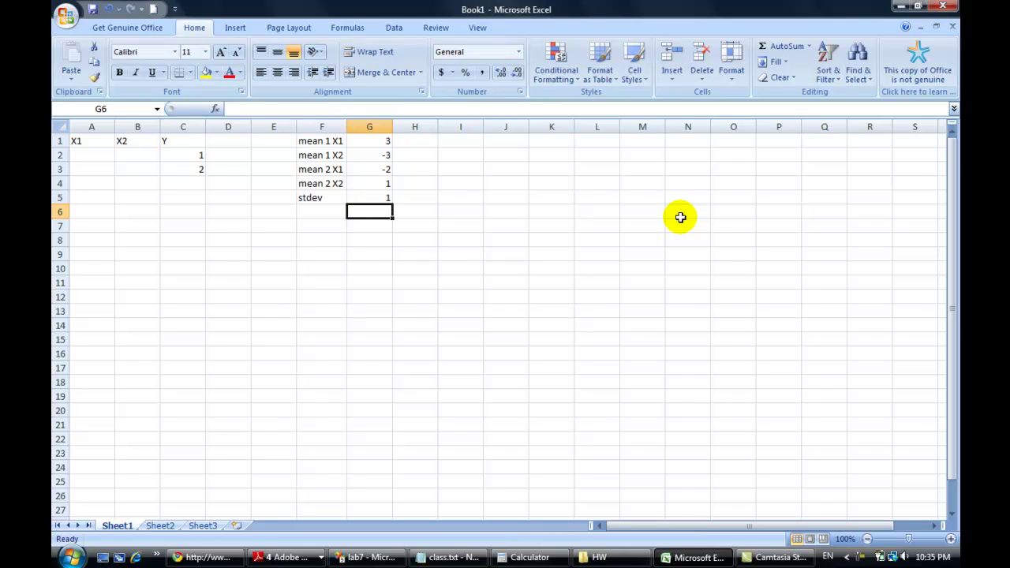
key("Left")
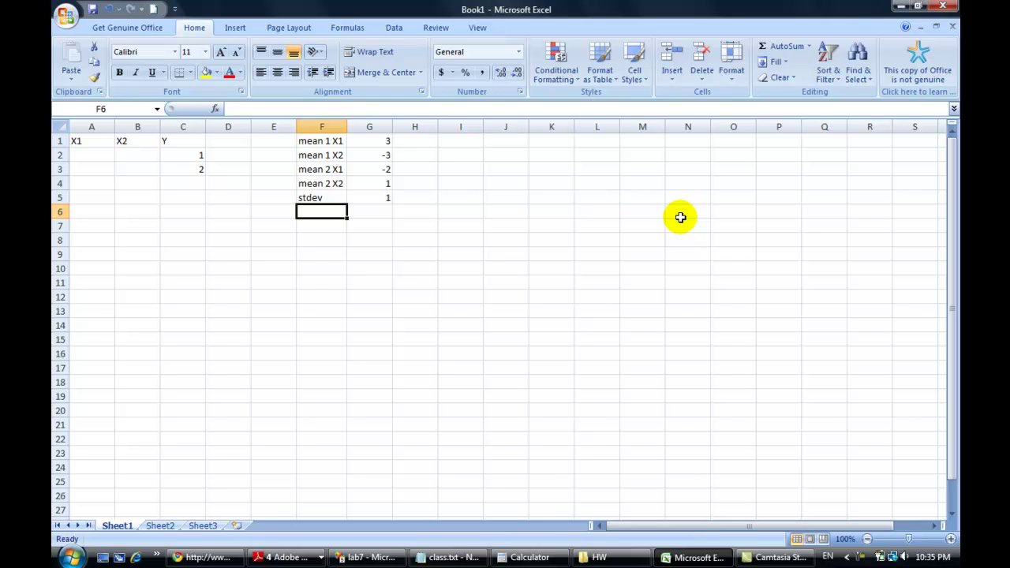
key("alt+Tab")
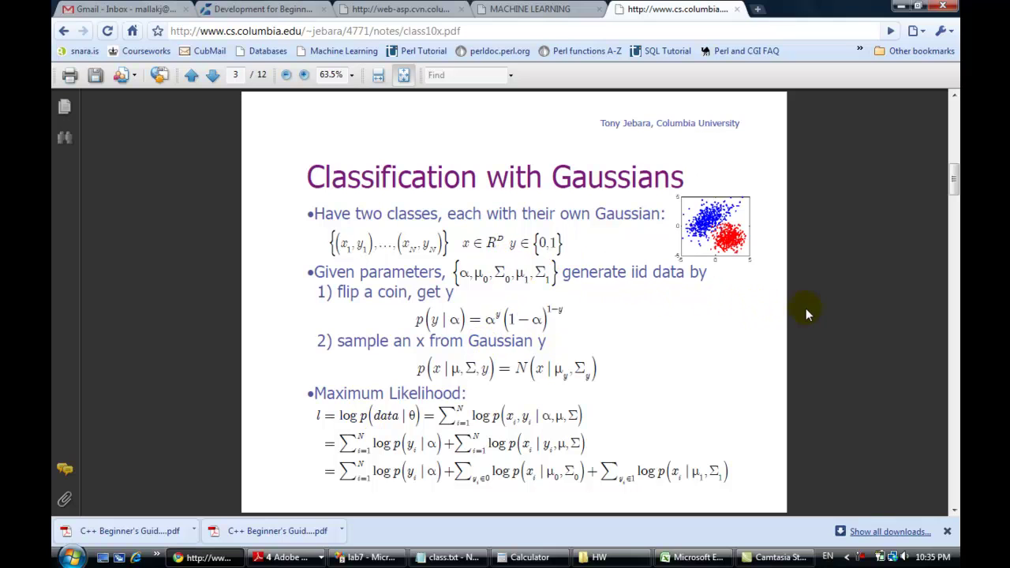
scroll(805, 312, "down", 2)
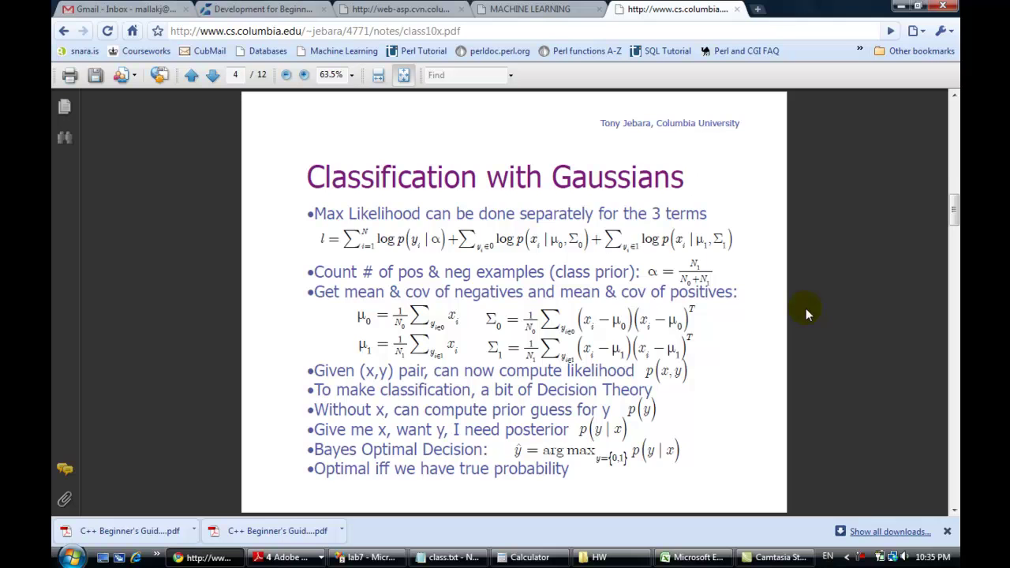
scroll(805, 308, "up", 1)
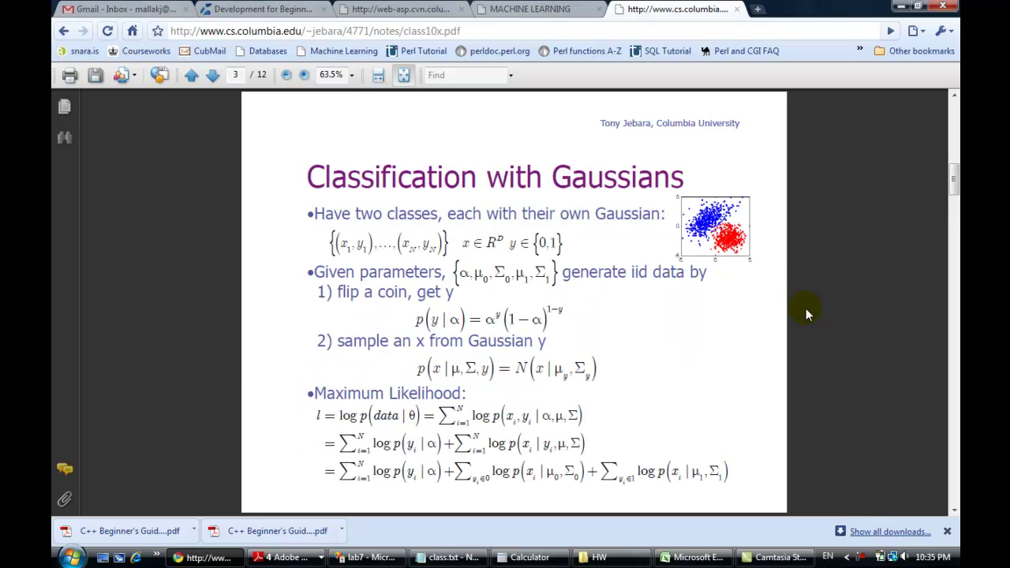
- Back in Excel, add the label 'alpha' in F6 with value 0.5 in G6
key("alt+Tab")
type("alp")
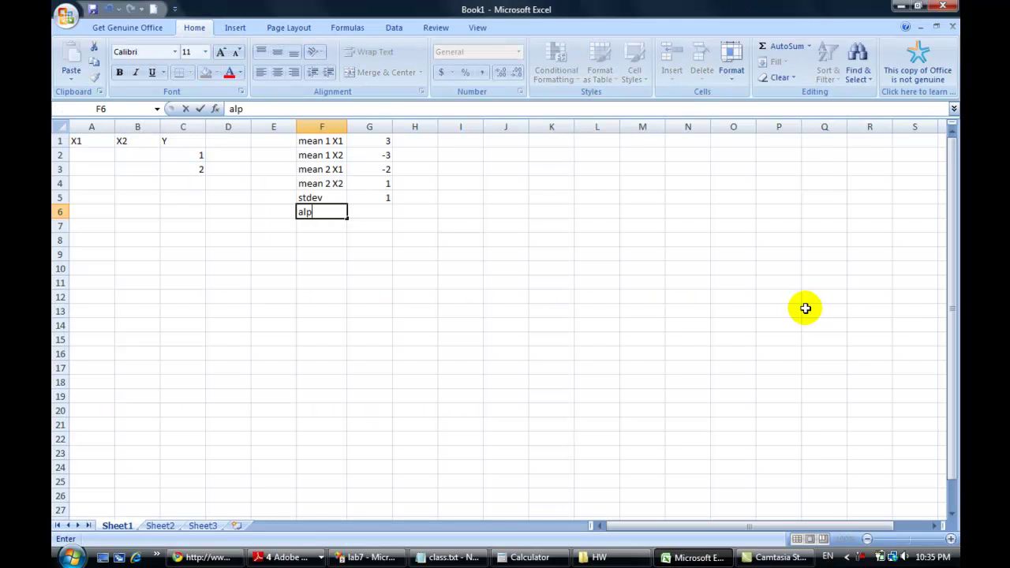
type("ha")
key("Tab")
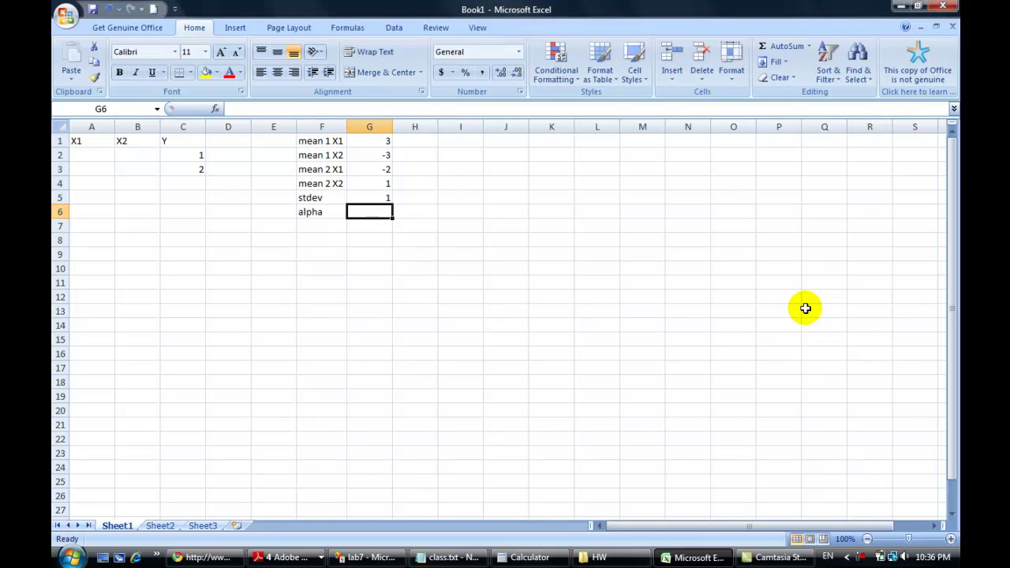
type("0.5")
key("Return")
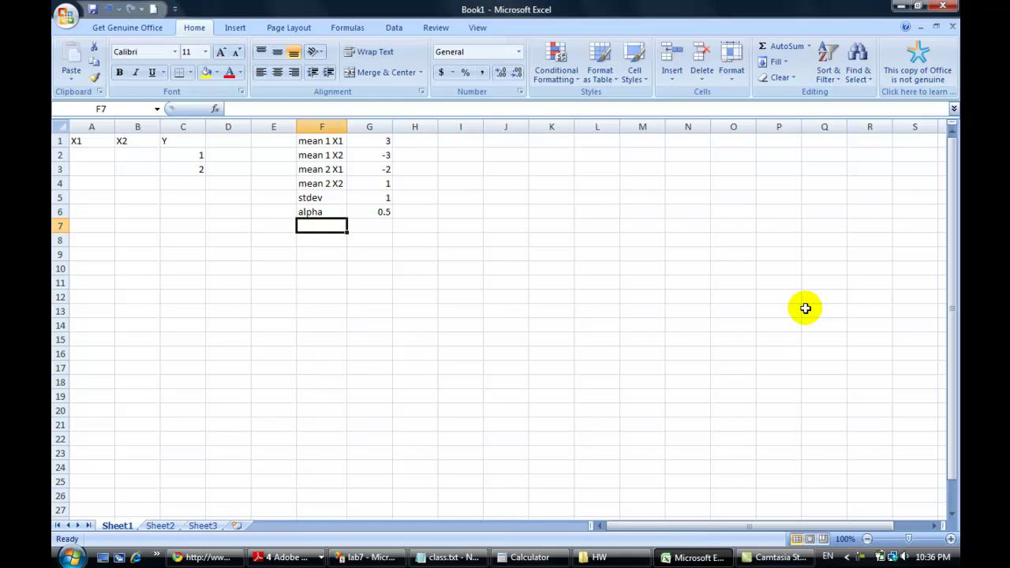
- Select columns A through C to insert three blank columns before the data
key("Left")
key("Left")
key("Left")
key("Left")
key("Left")
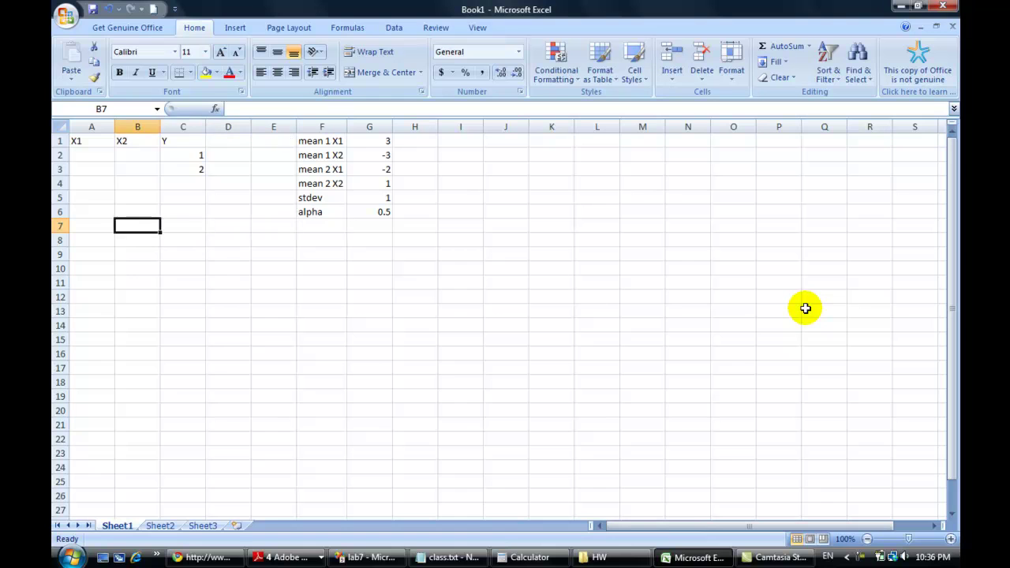
key("Up")
key("Up")
key("Up")
key("Up")
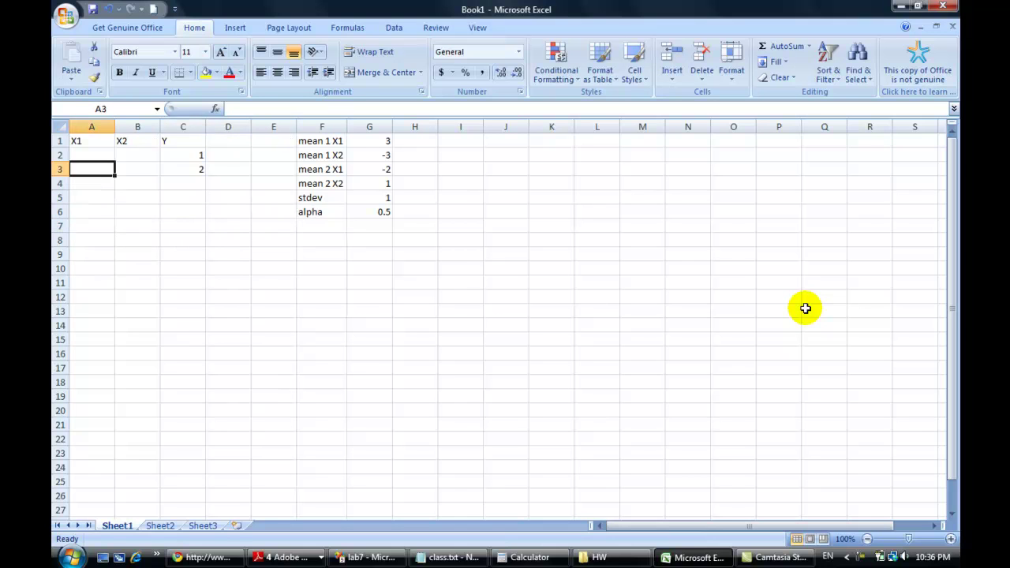
key("Up")
type("=")
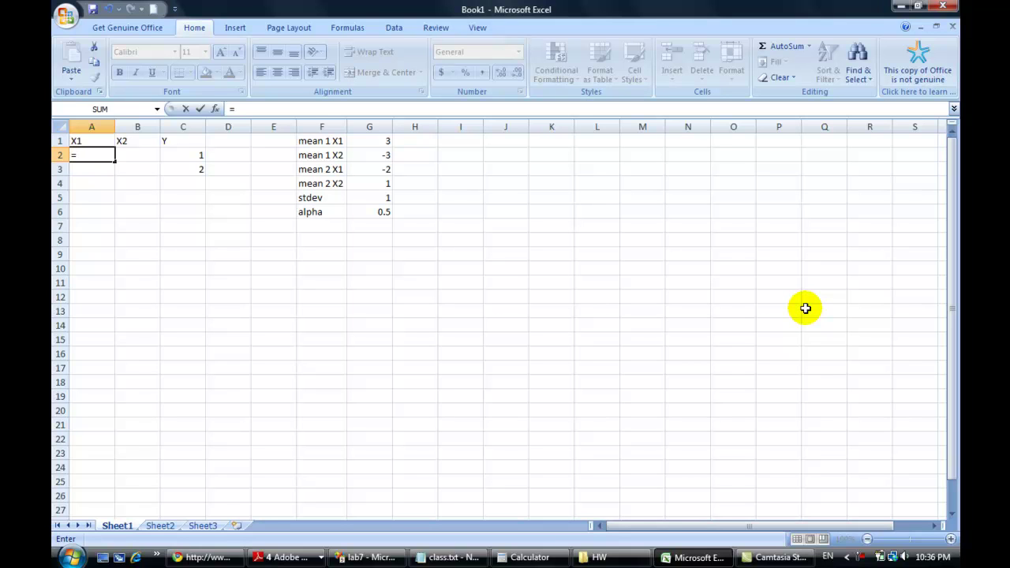
key("Escape")
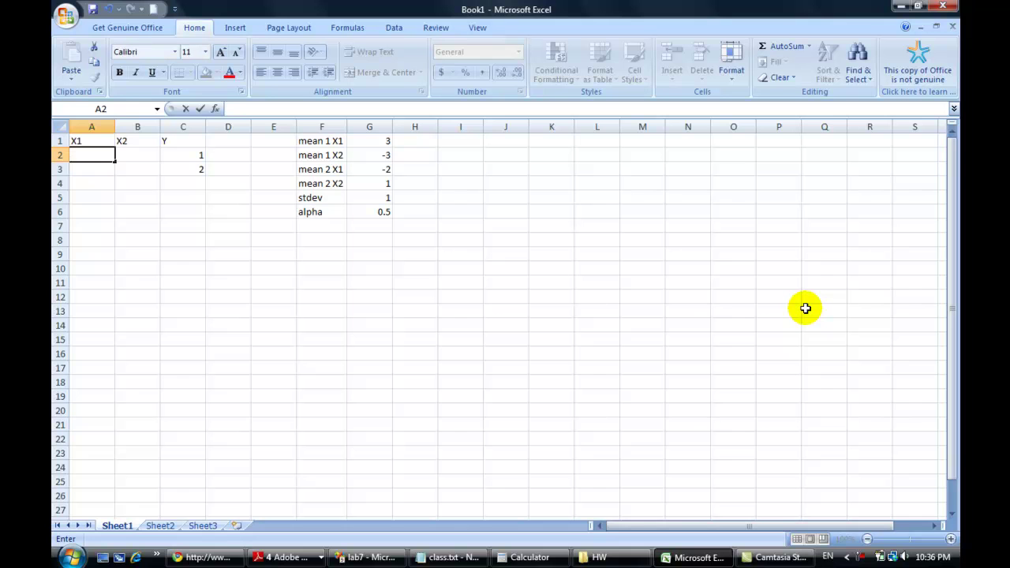
key("Up")
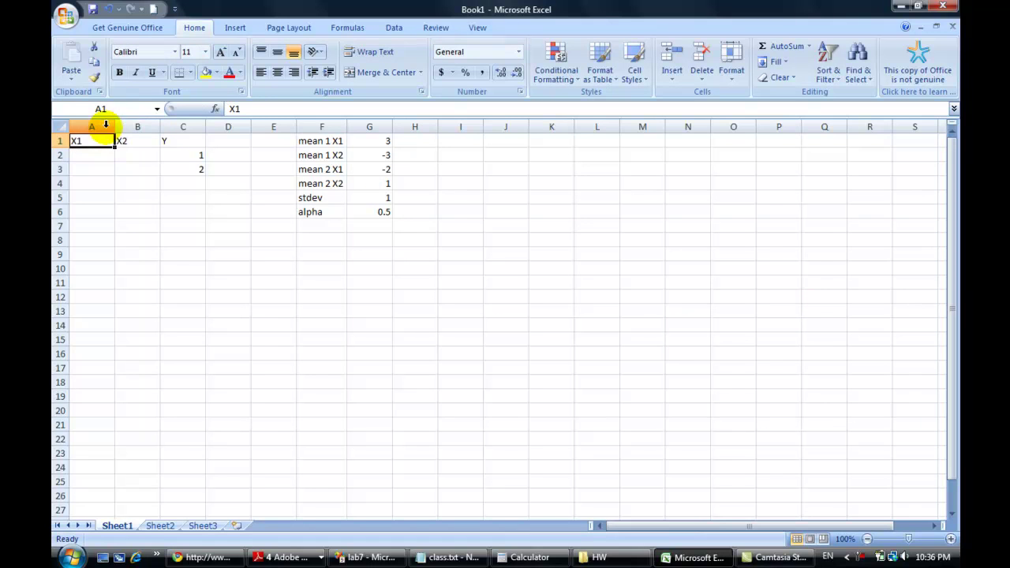
left_click_drag(105, 123, 165, 122)
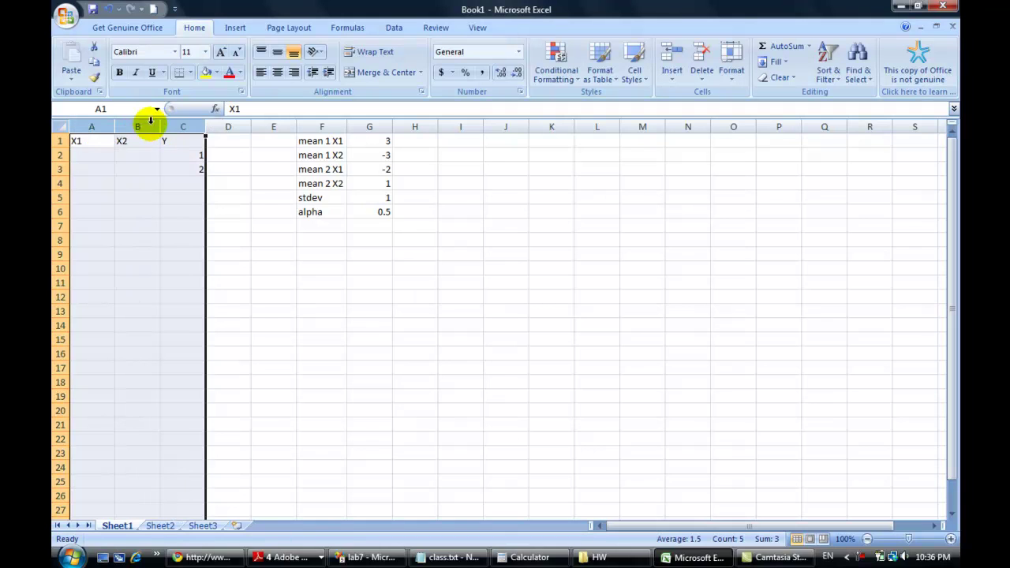
right_click(139, 129)
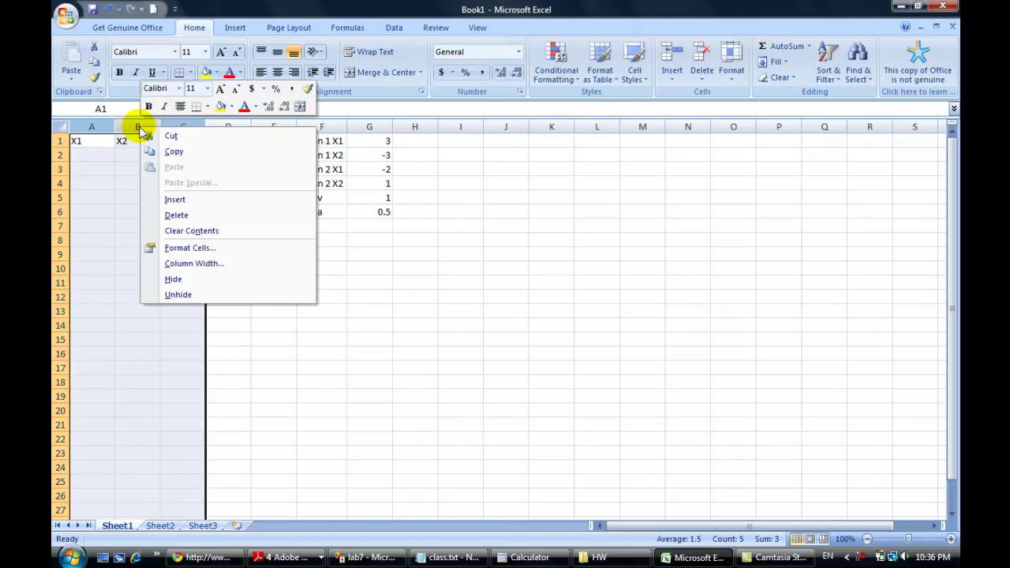
- Insert the three blank columns and head them rand 1, rand 2 and rand 3
left_click(168, 199)
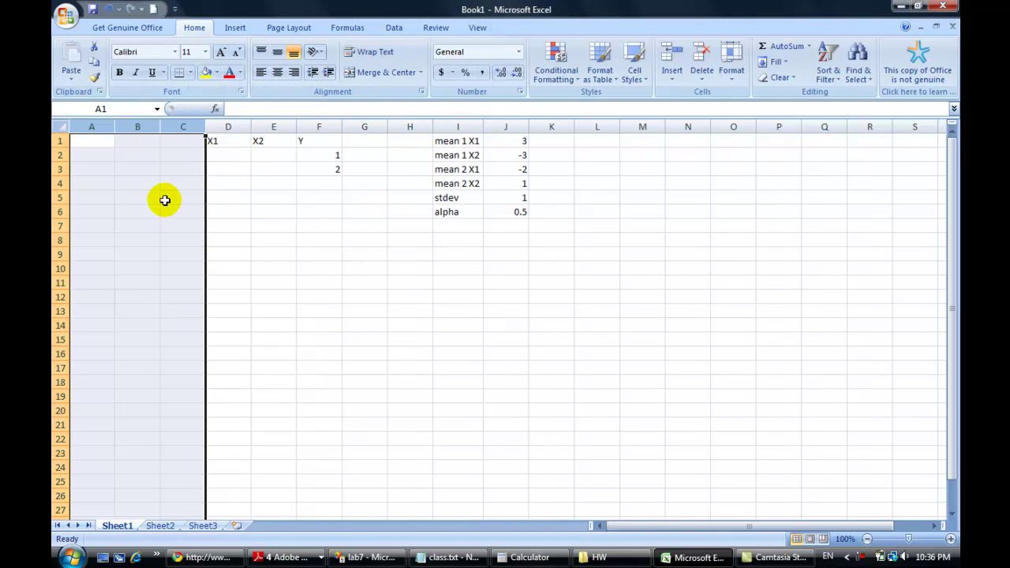
left_click(101, 145)
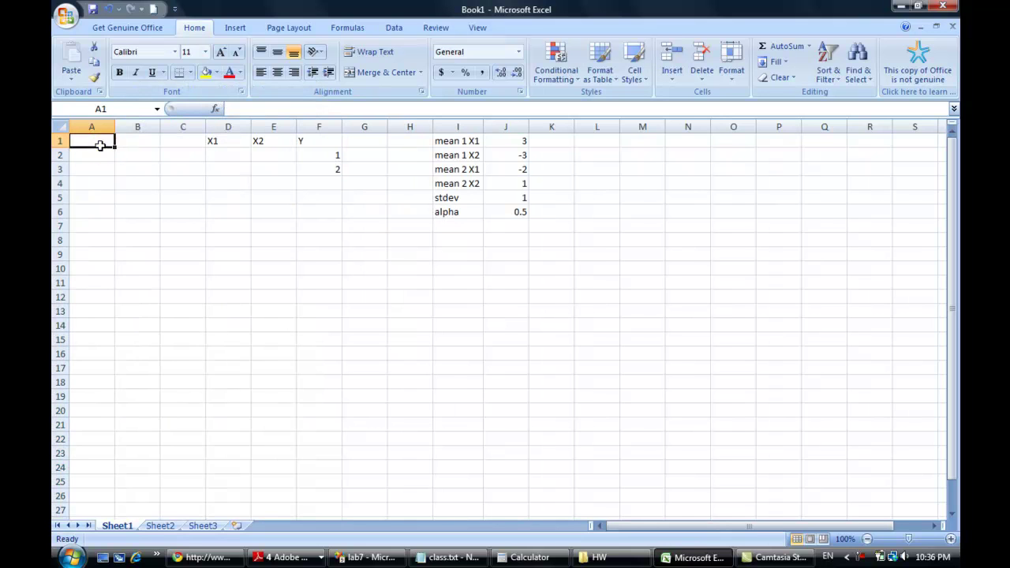
left_click(100, 145)
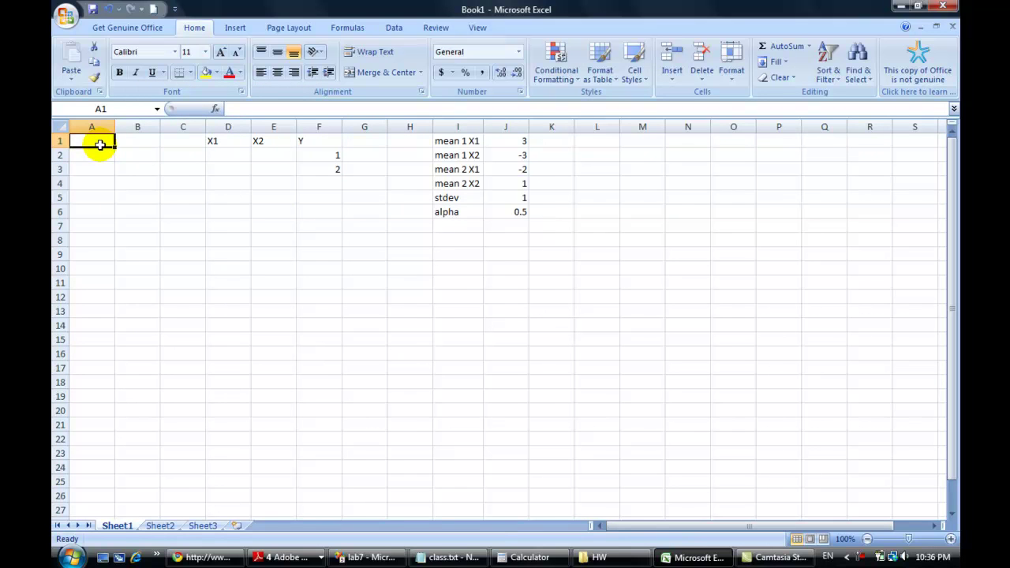
type("rand 1")
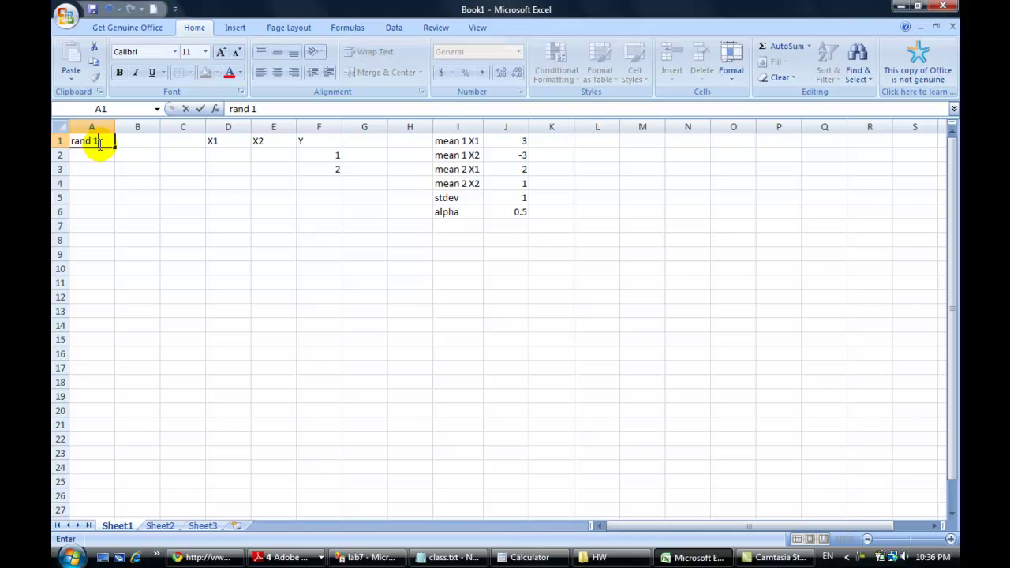
key("Tab")
type("rand 2")
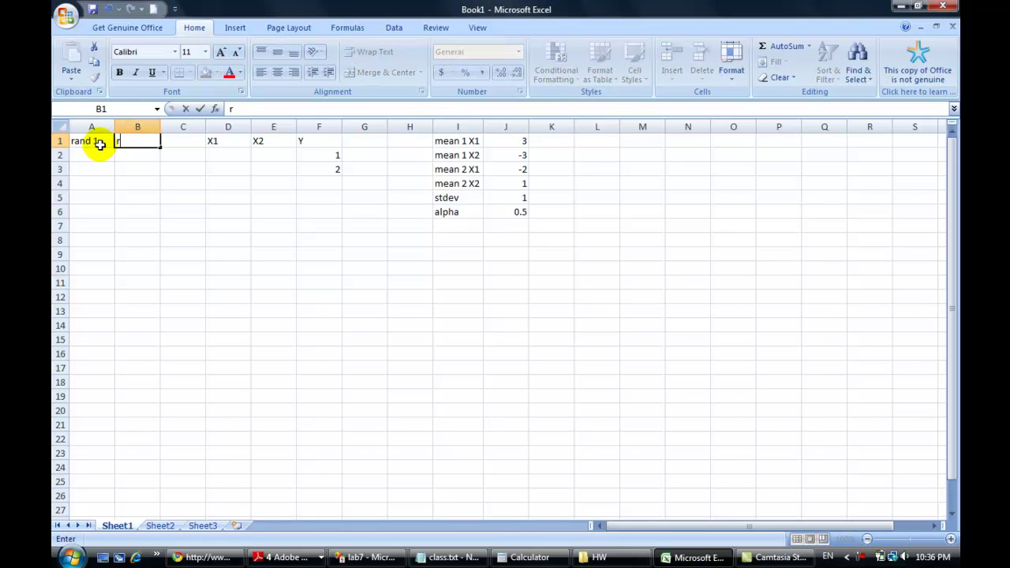
key("Tab")
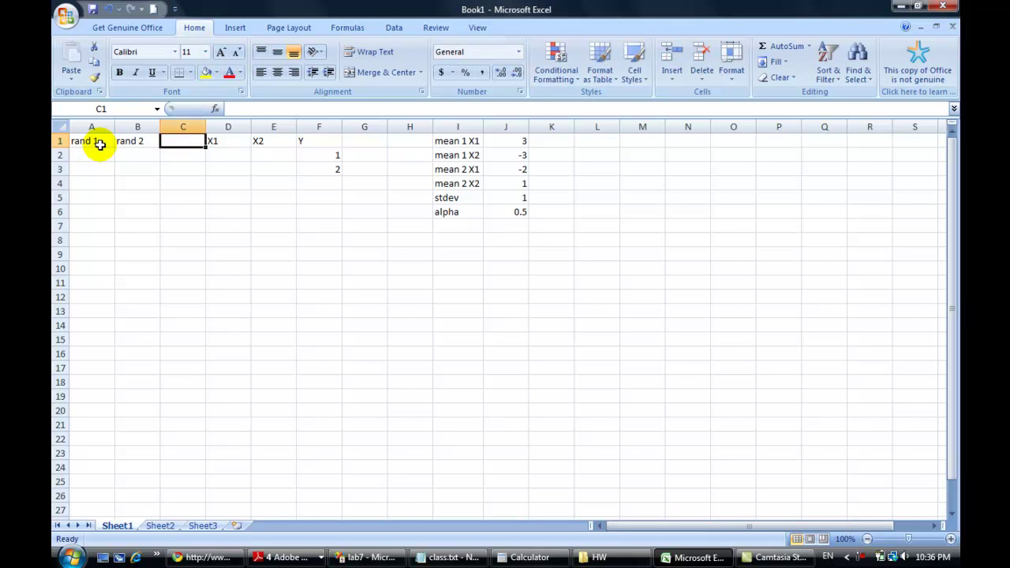
type("rane")
key("BackSpace")
type("d 3")
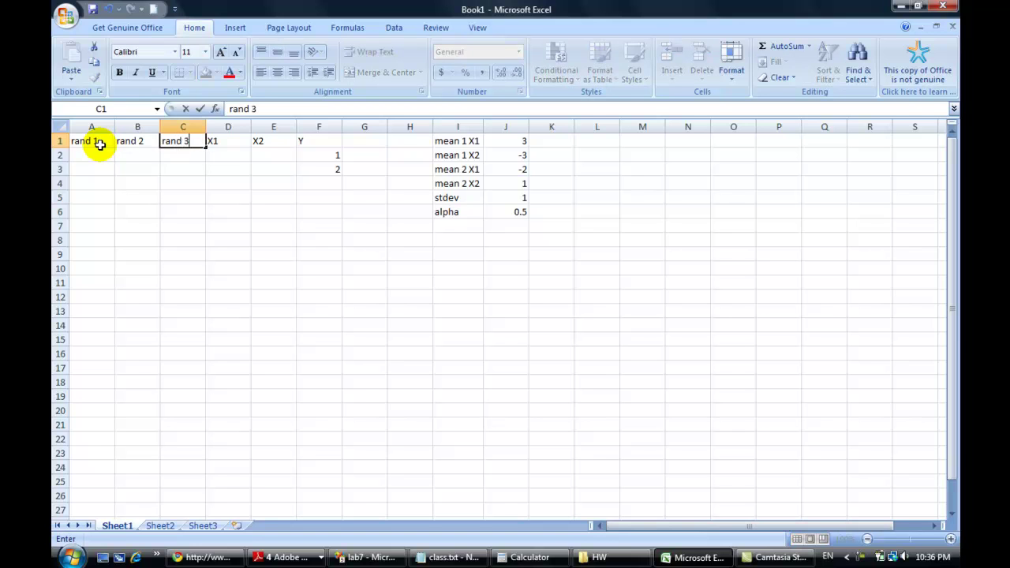
key("Return")
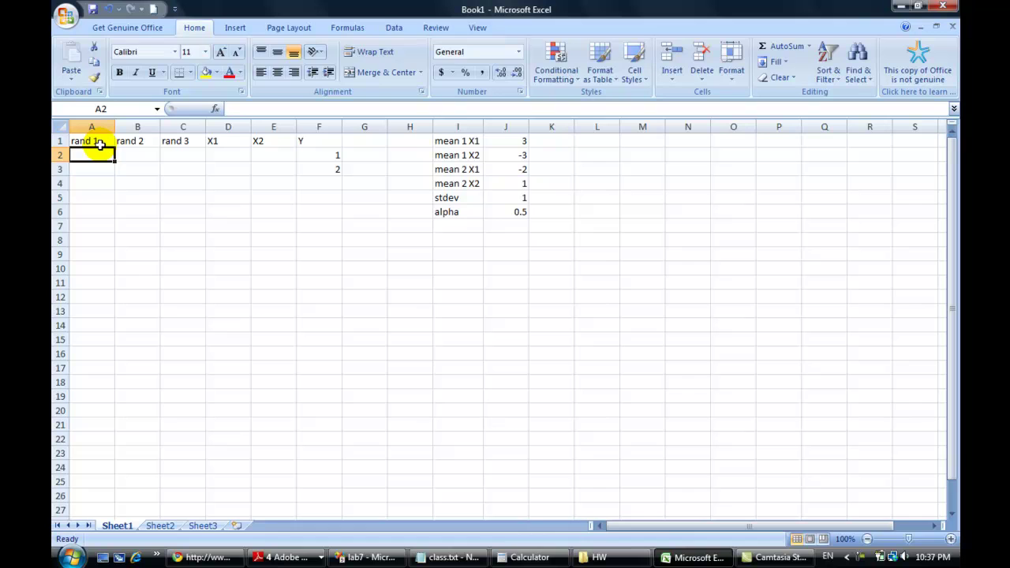
- Enter =RAND() in A2 and fill it across to column C and down to row 50
type("=rand")
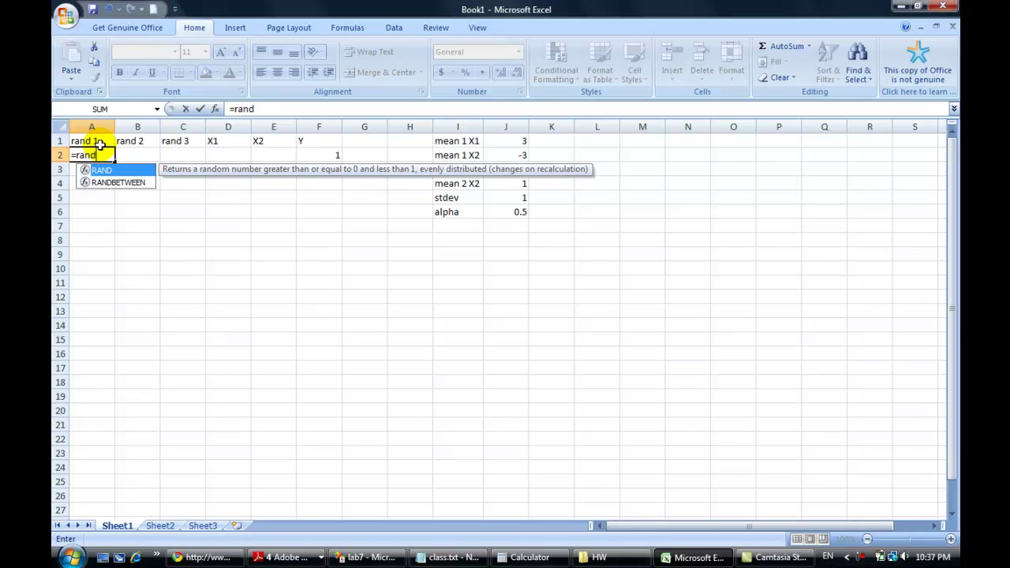
key("Tab")
type(")")
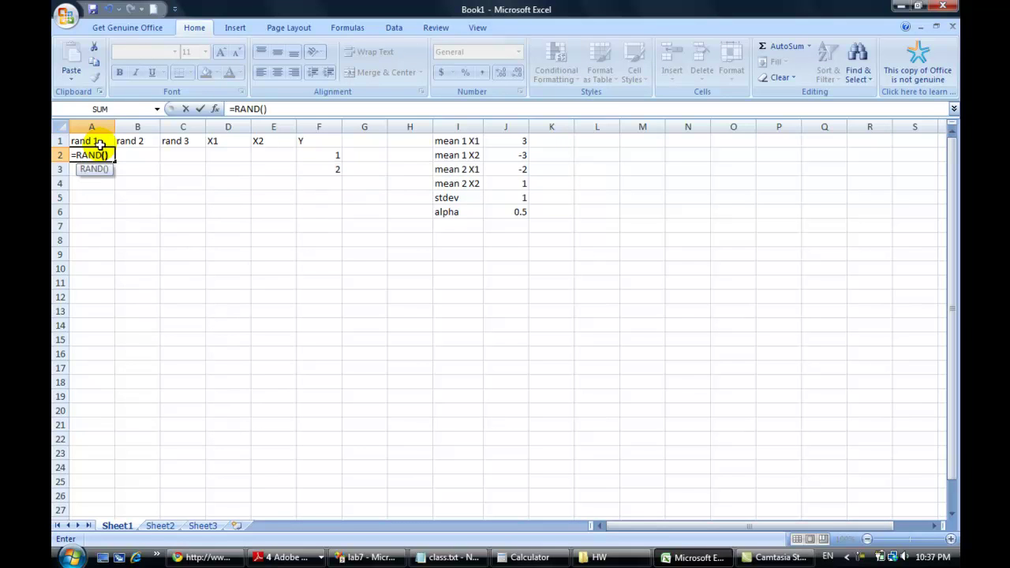
key("Return")
key("Up")
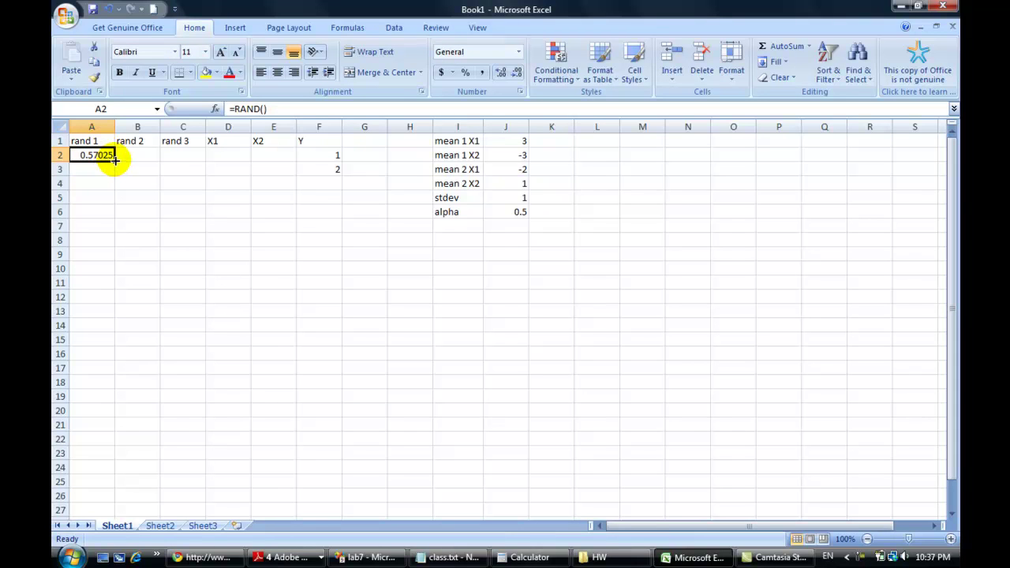
left_click_drag(115, 162, 204, 451)
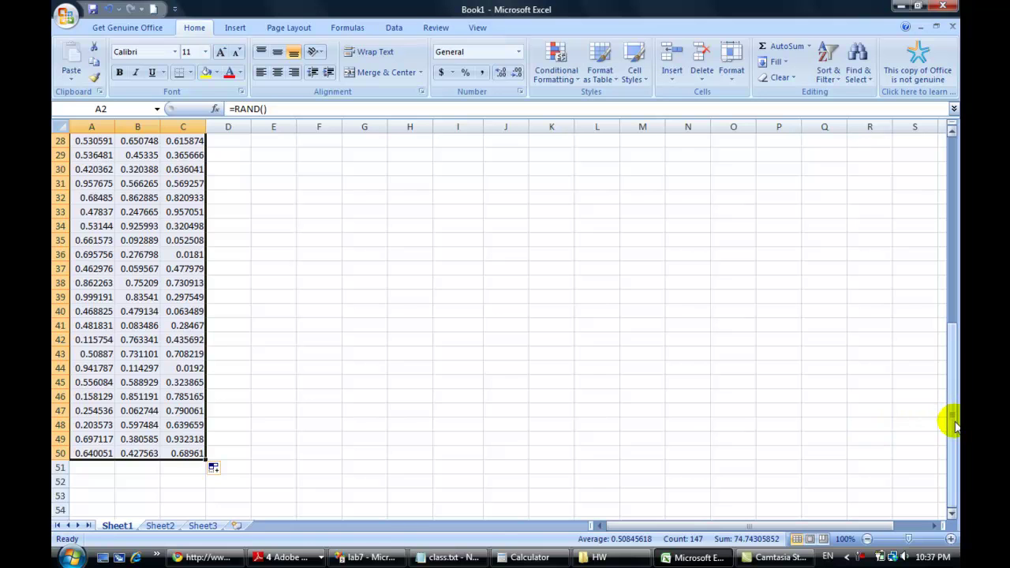
left_click_drag(951, 417, 938, 210)
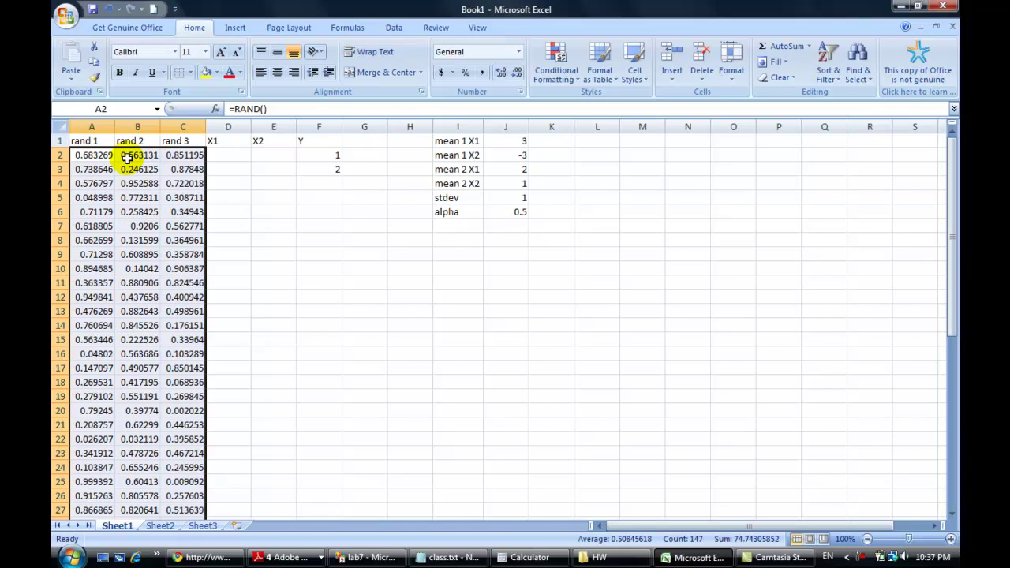
- Copy the rand 1 to rand 3 block and paste it over itself as values only
key("ctrl+c")
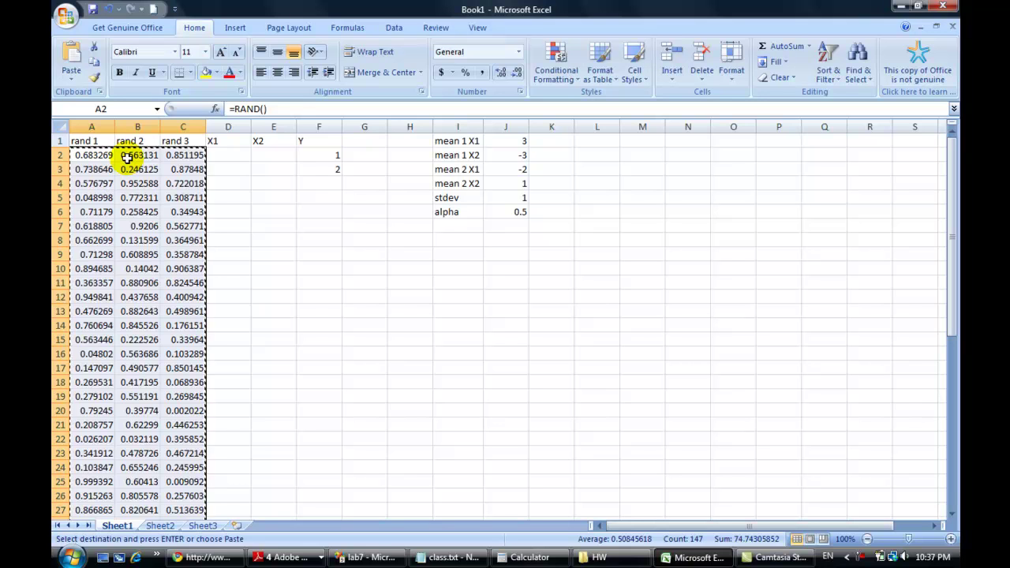
right_click(127, 157)
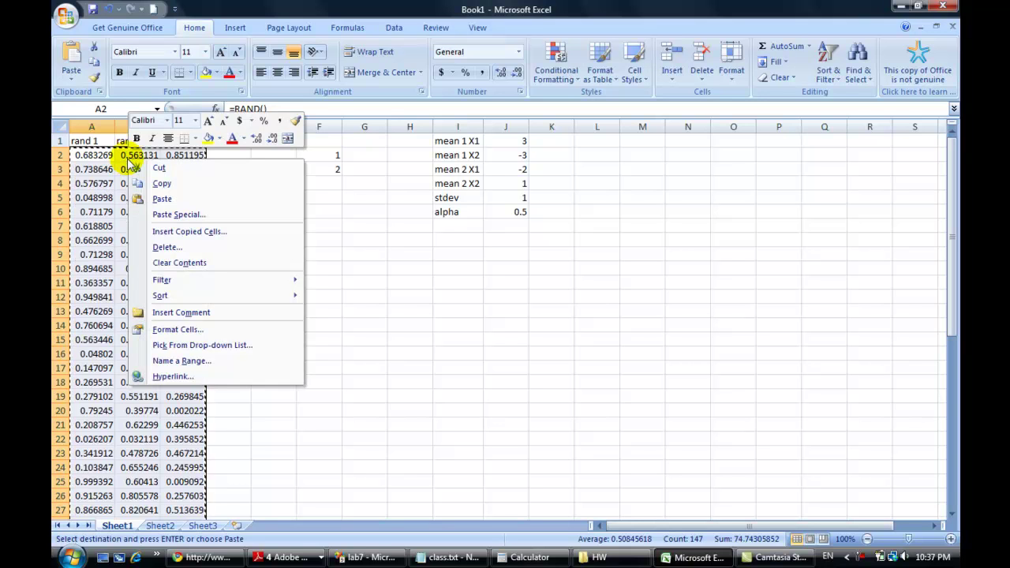
left_click(152, 214)
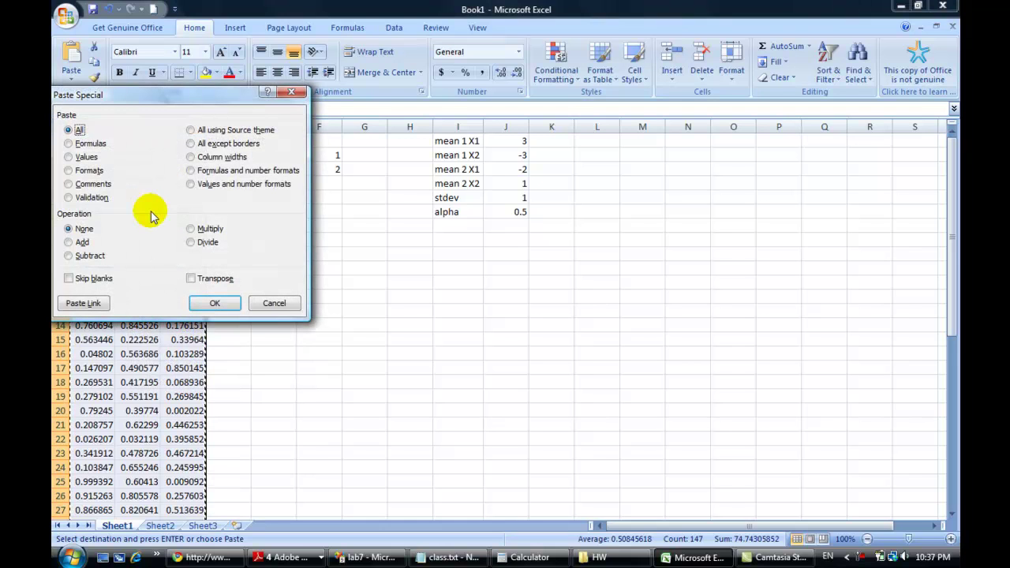
left_click(82, 157)
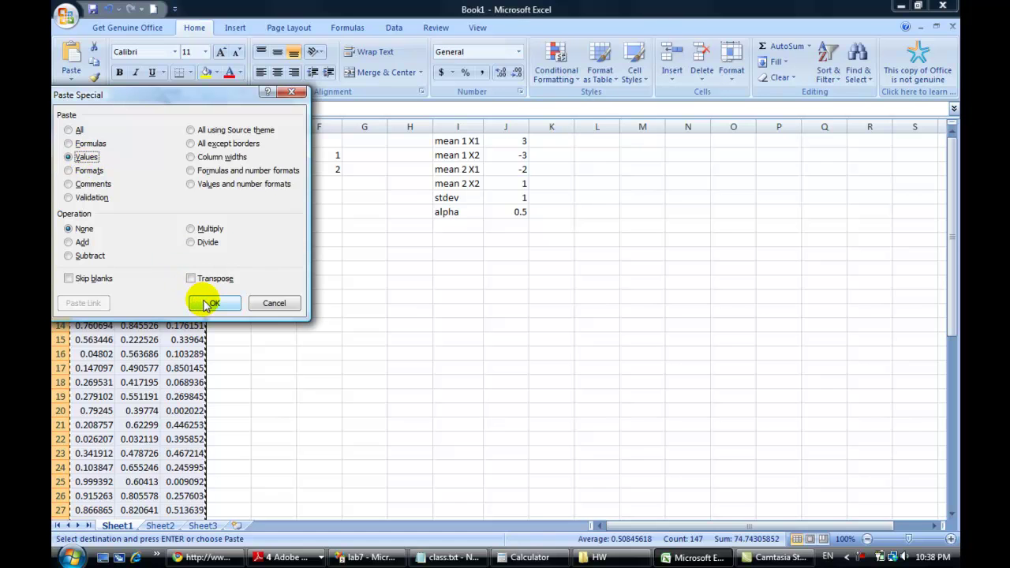
left_click(211, 303)
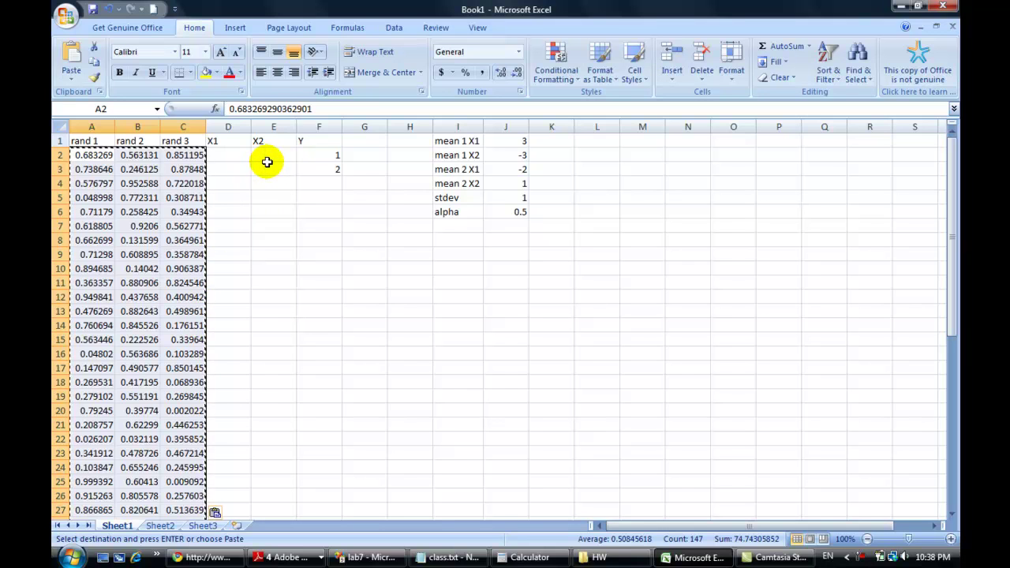
- Enter =IF(A2>$J$6,1,2) in F2 under Y, using an absolute reference to alpha
left_click(309, 155)
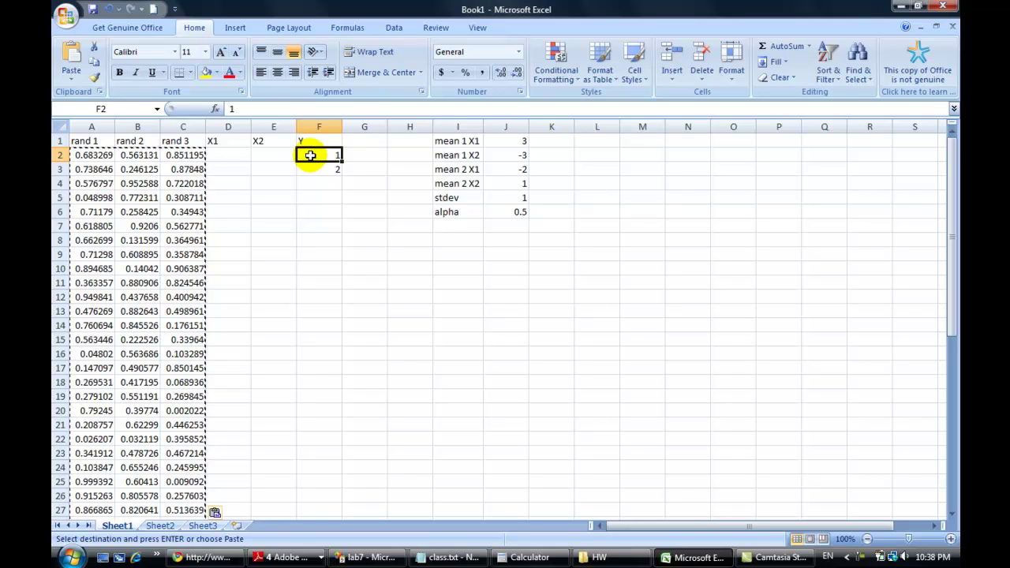
type("=")
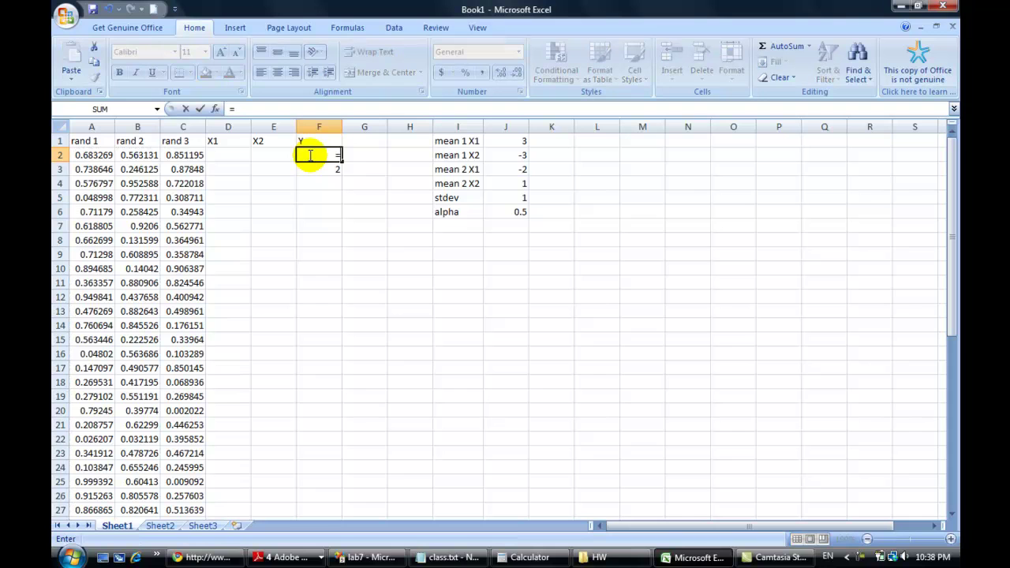
type("if")
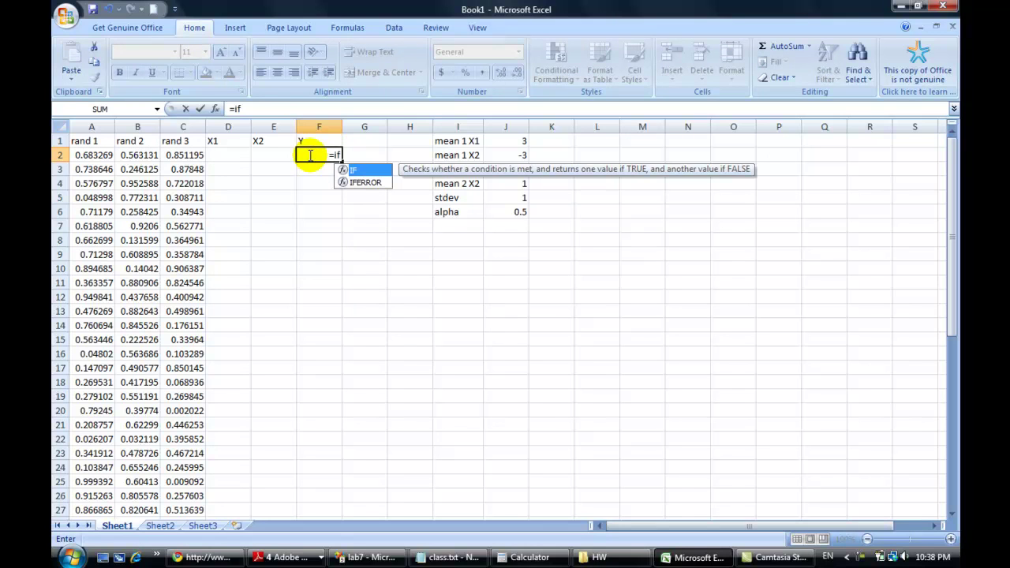
key("Tab")
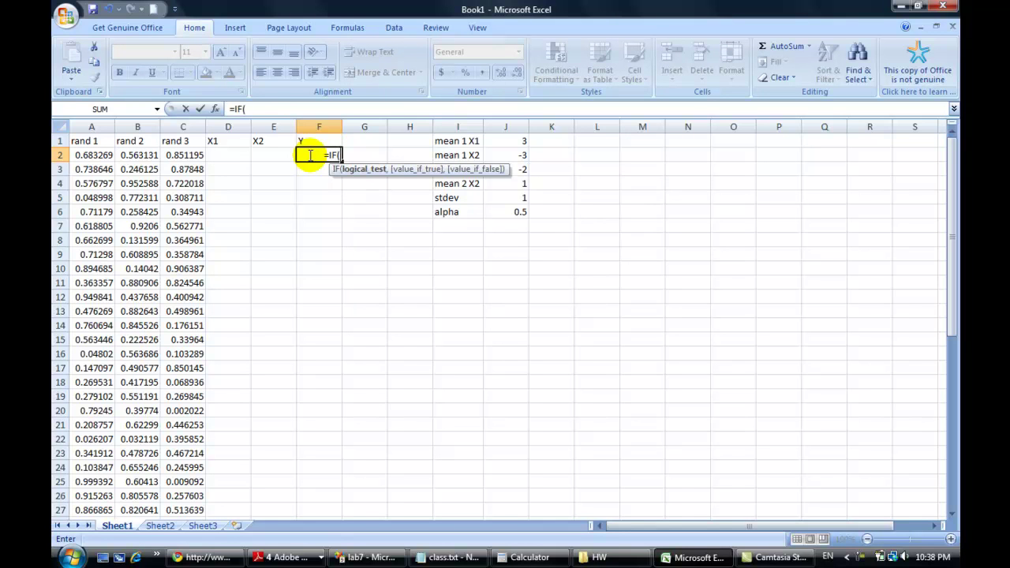
left_click(89, 155)
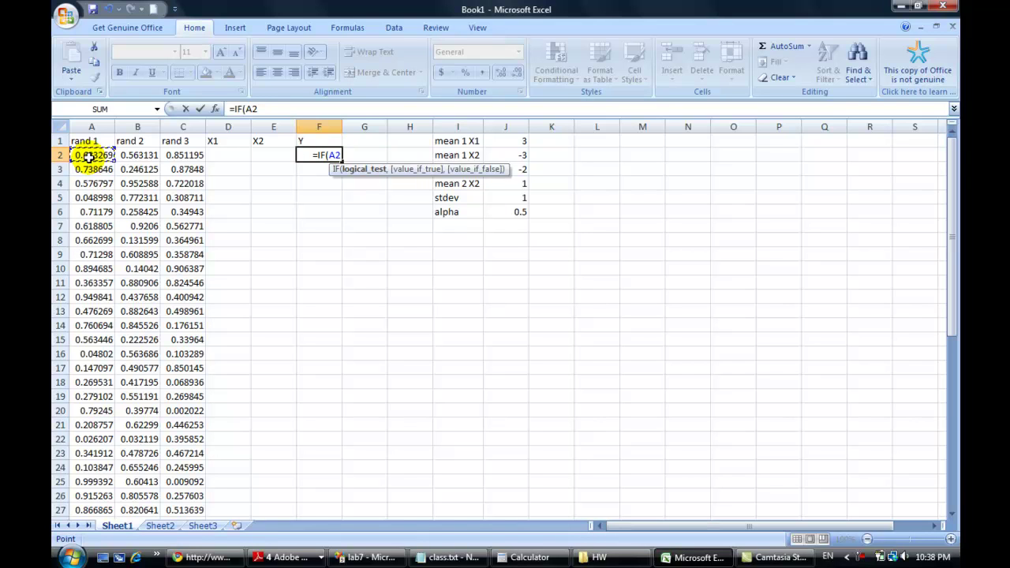
type(">")
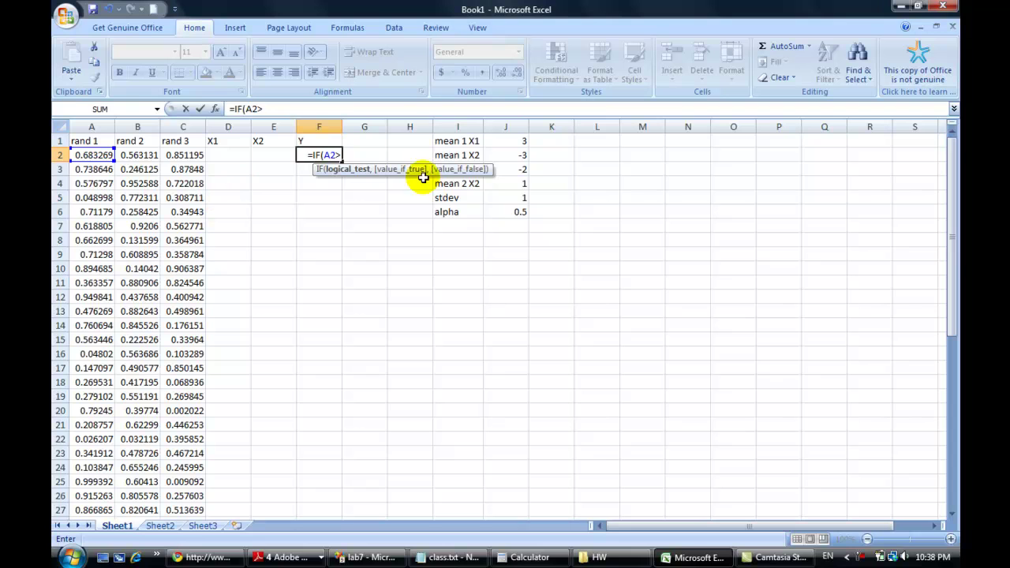
left_click(497, 210)
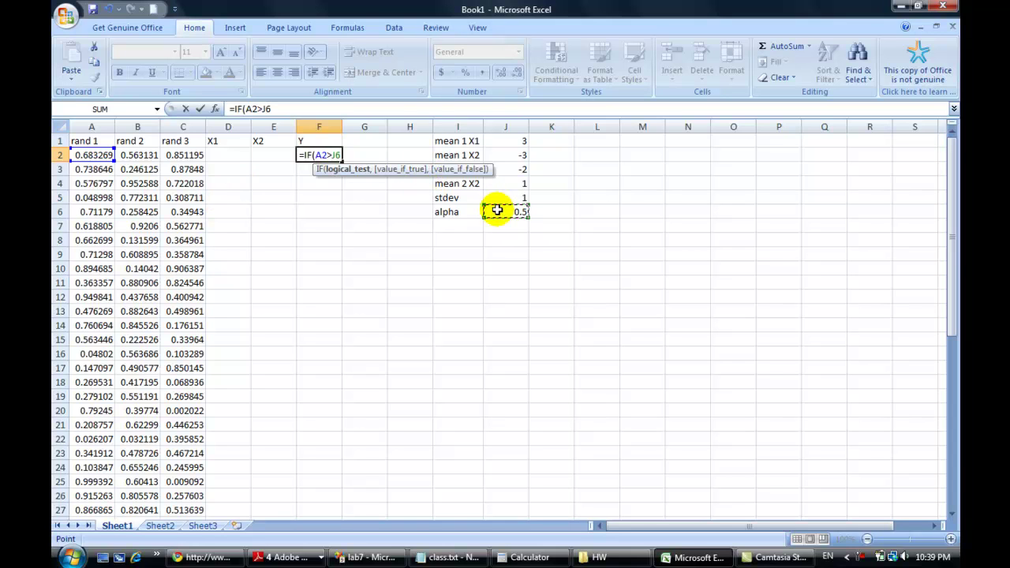
key("F4")
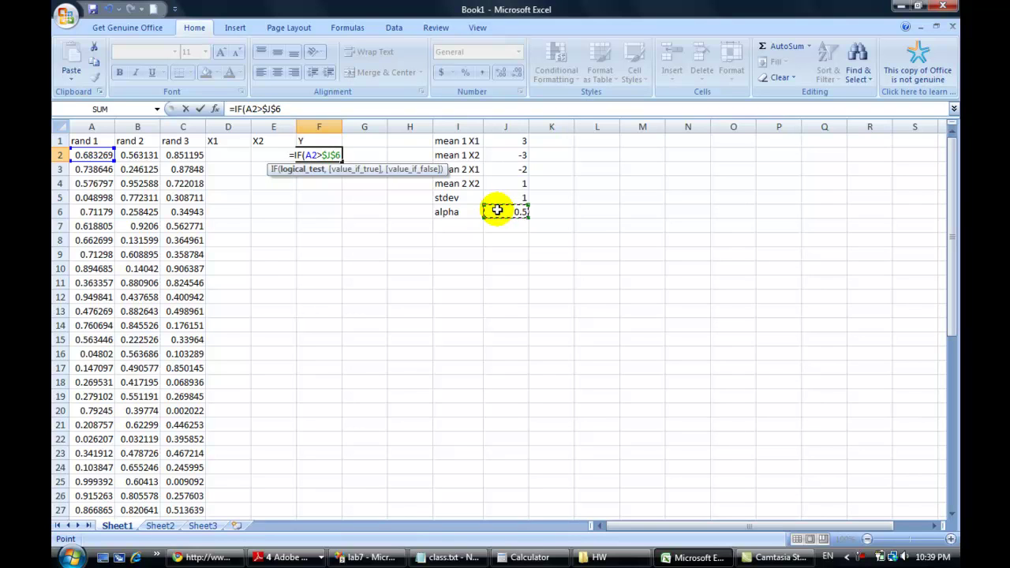
type(",1,2")
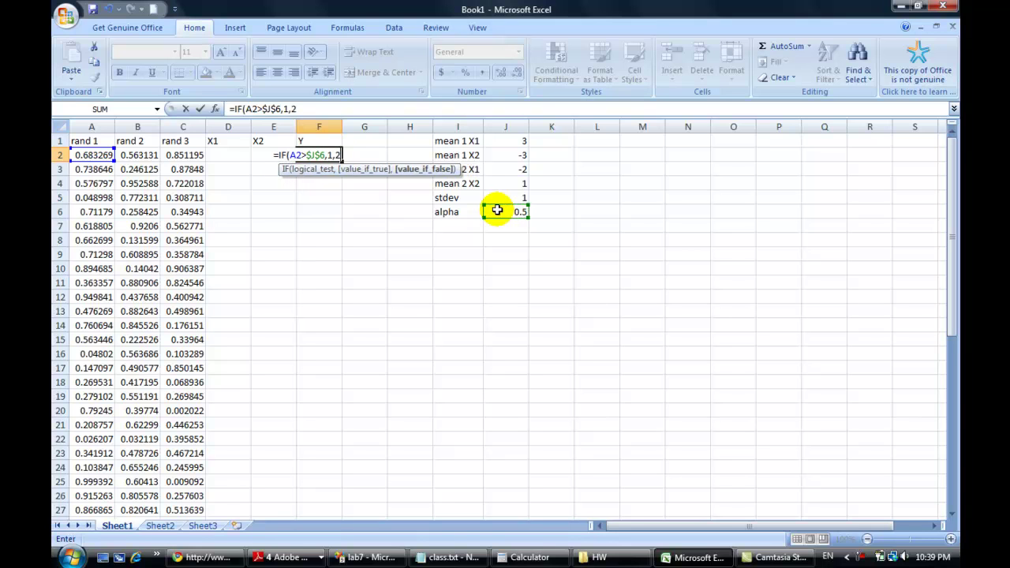
type(")")
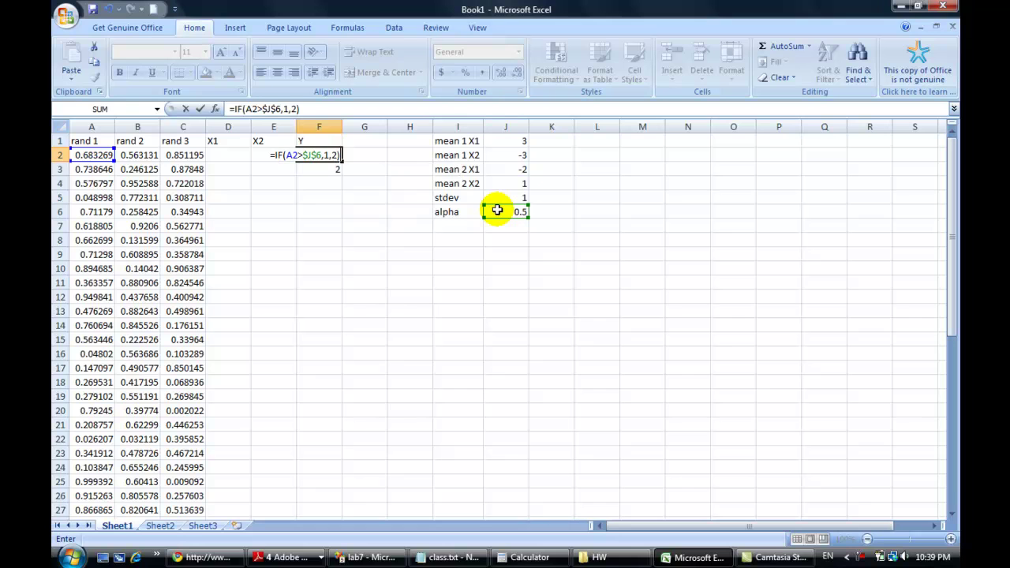
key("Return")
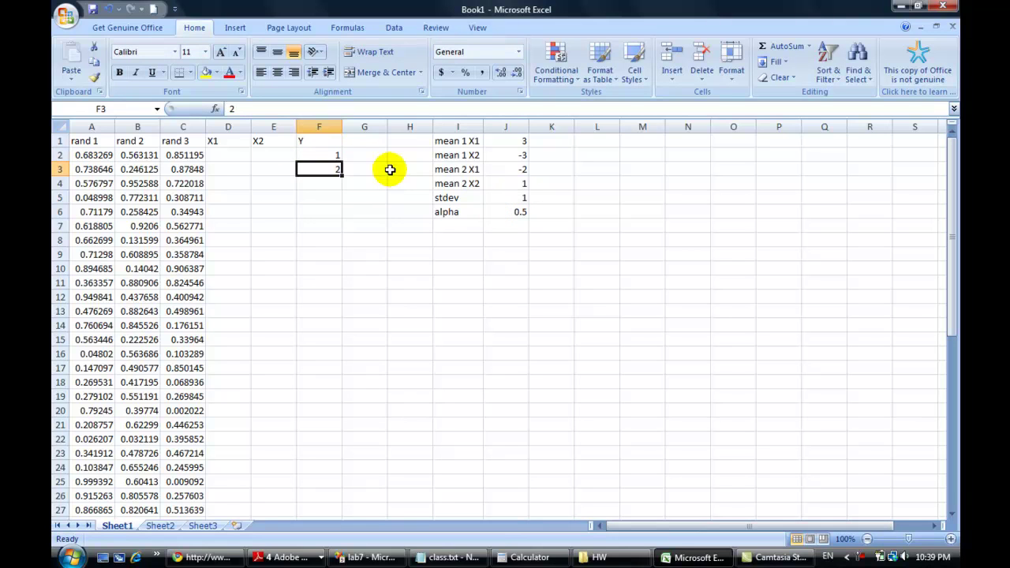
- Copy the Y formula from F2 into F3, then move the Y column to column D
left_click(332, 155)
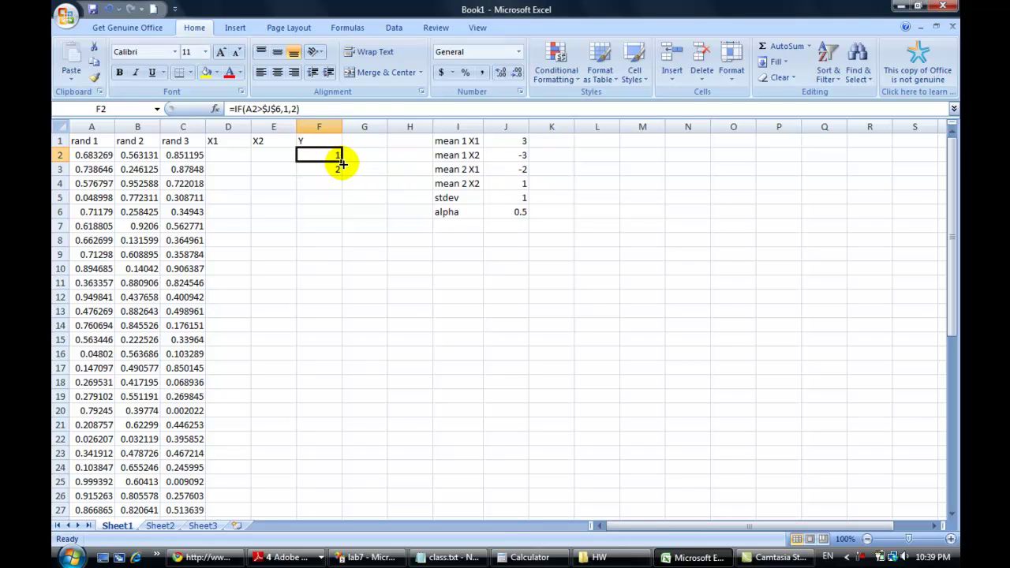
mouse_move(341, 160)
left_mouse_down()
mouse_move(334, 480)
mouse_move(332, 162)
mouse_move(340, 163)
left_mouse_up()
left_click(335, 157)
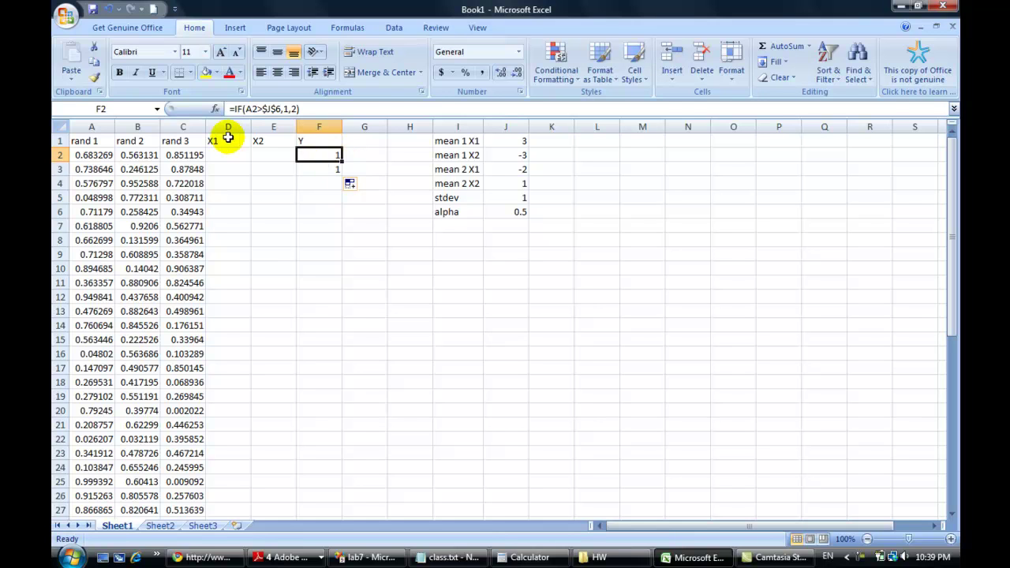
left_click(312, 126)
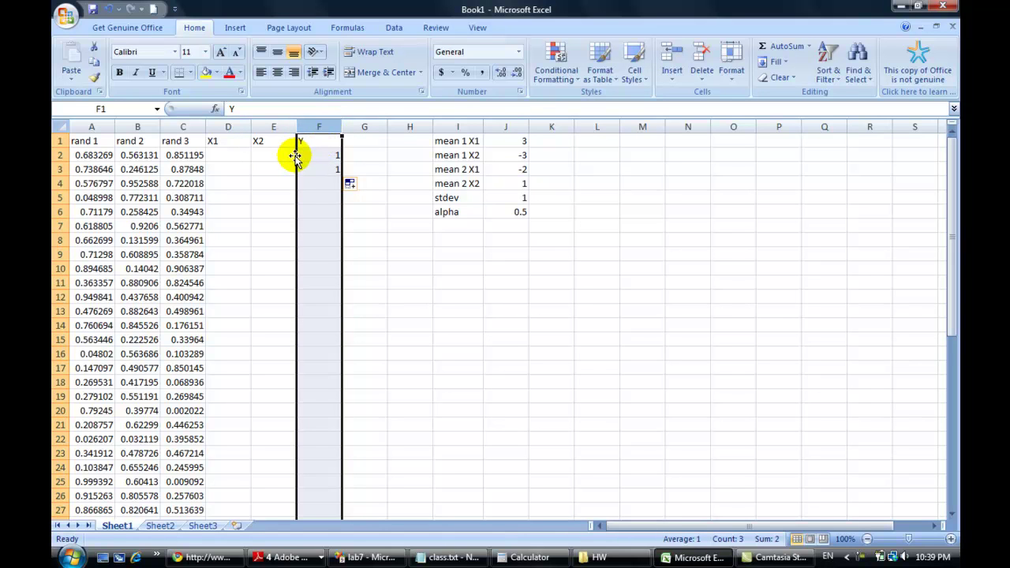
left_click_drag(295, 157, 219, 159)
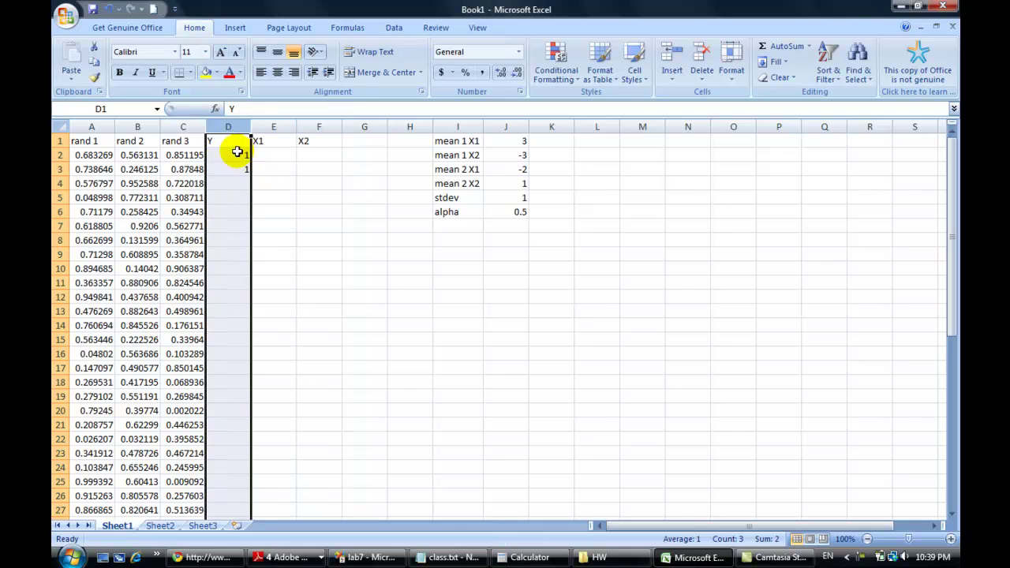
- Fill the =IF Y formula from D2 down through D50 to label every data row
left_click(245, 156)
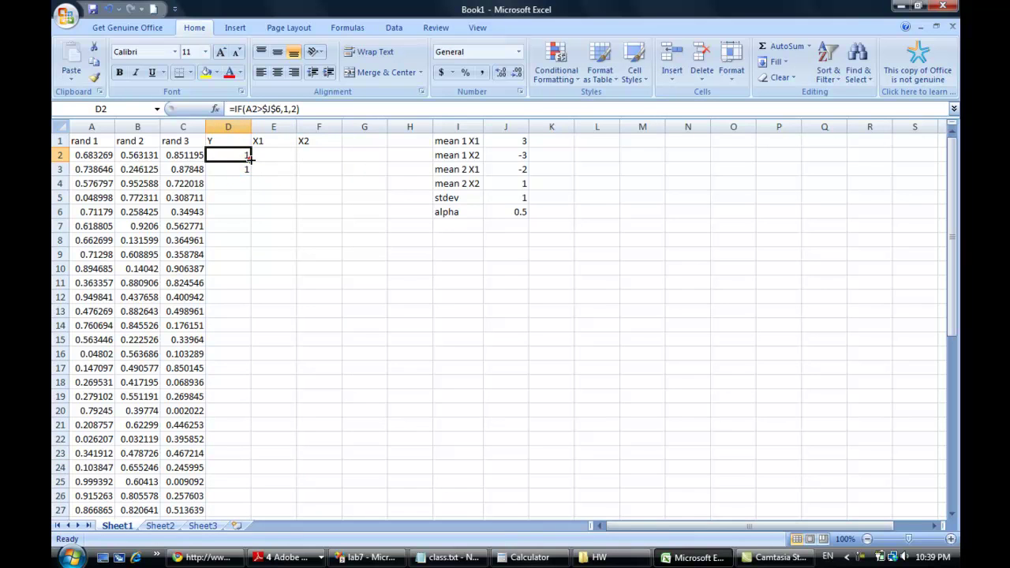
left_click_drag(251, 162, 249, 169)
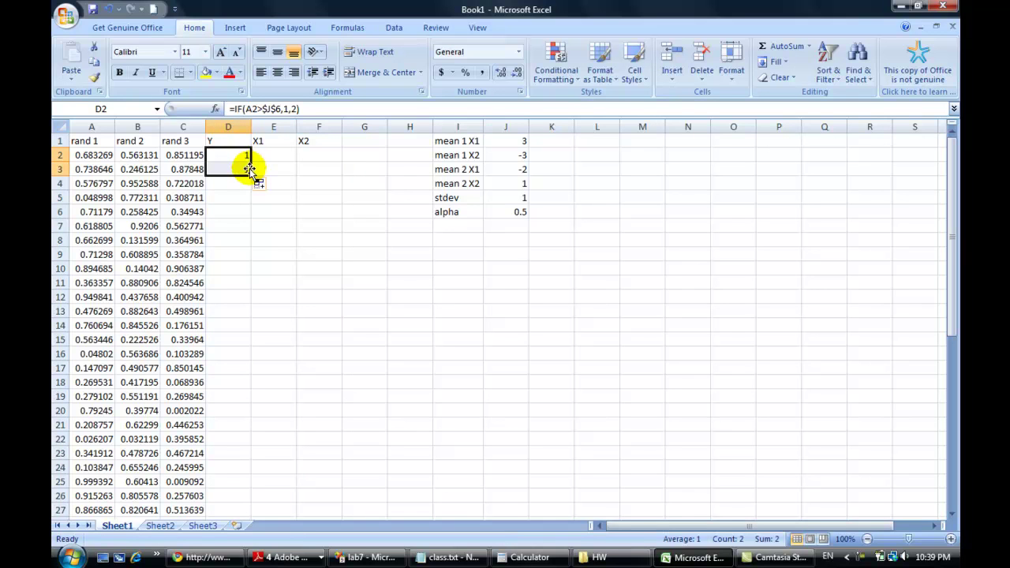
double_click(250, 175)
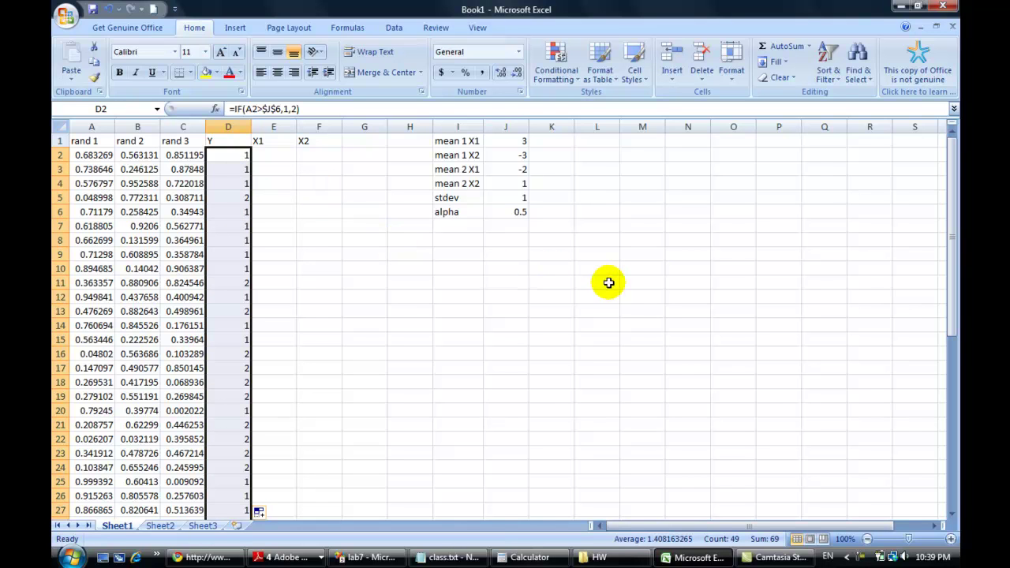
left_click_drag(950, 209, 950, 209)
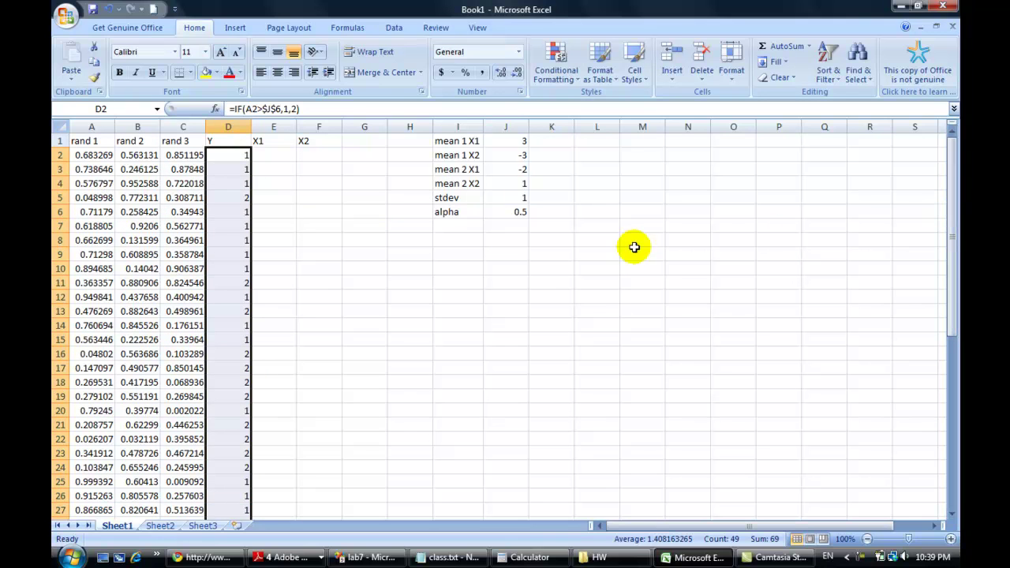
left_click(505, 211)
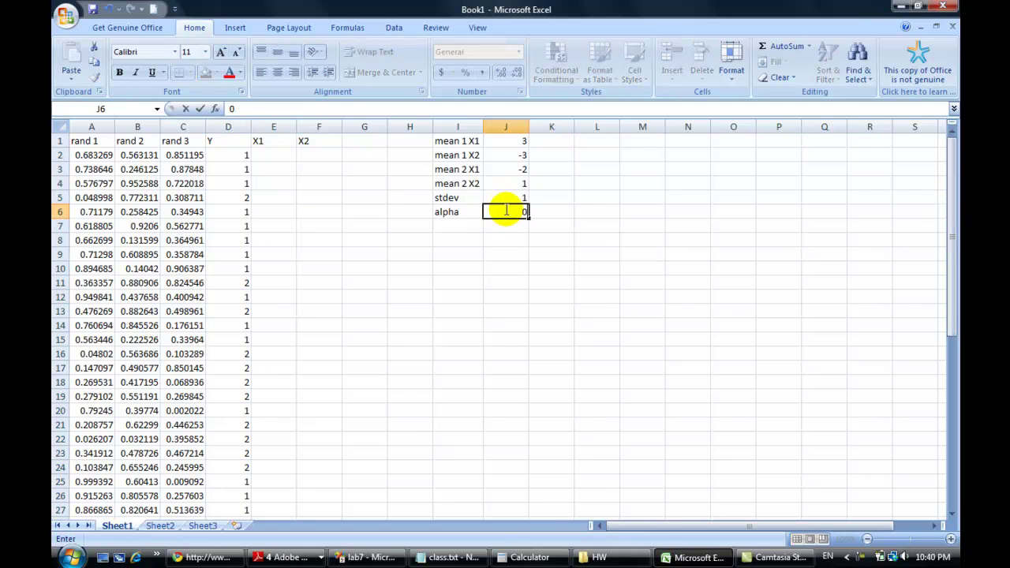
type("0.2")
key("Return")
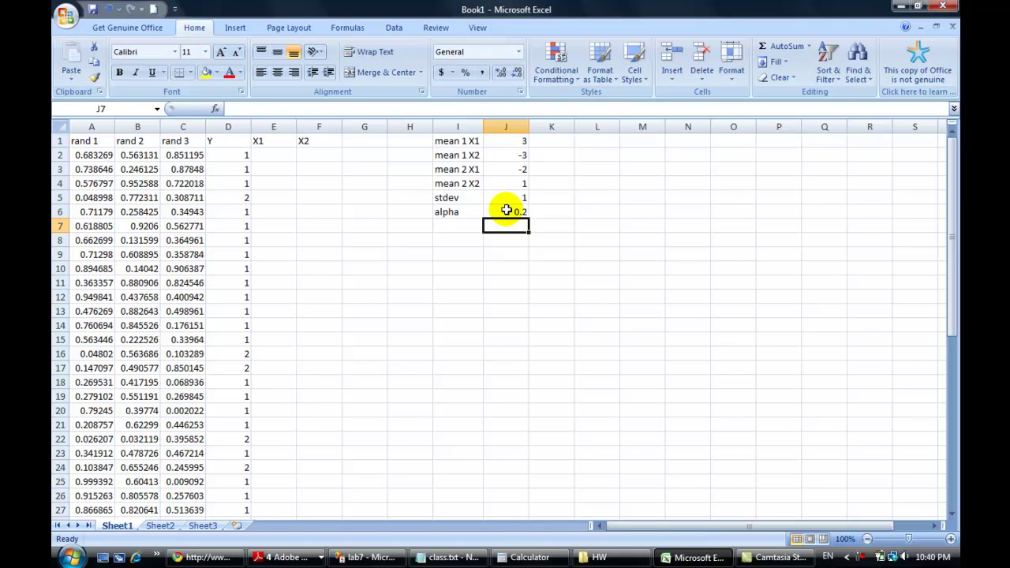
left_click(505, 210)
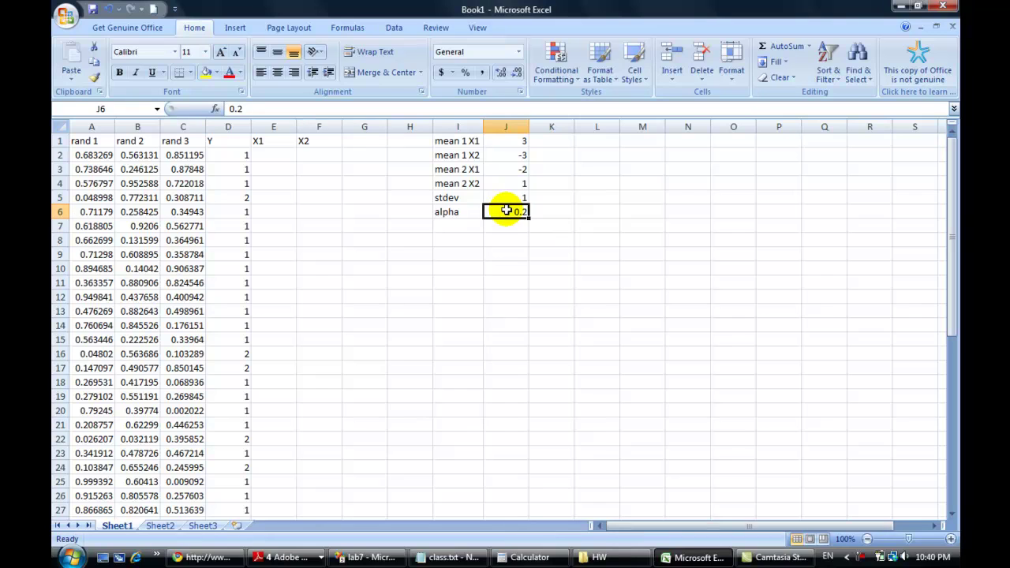
type("0.9")
key("Return")
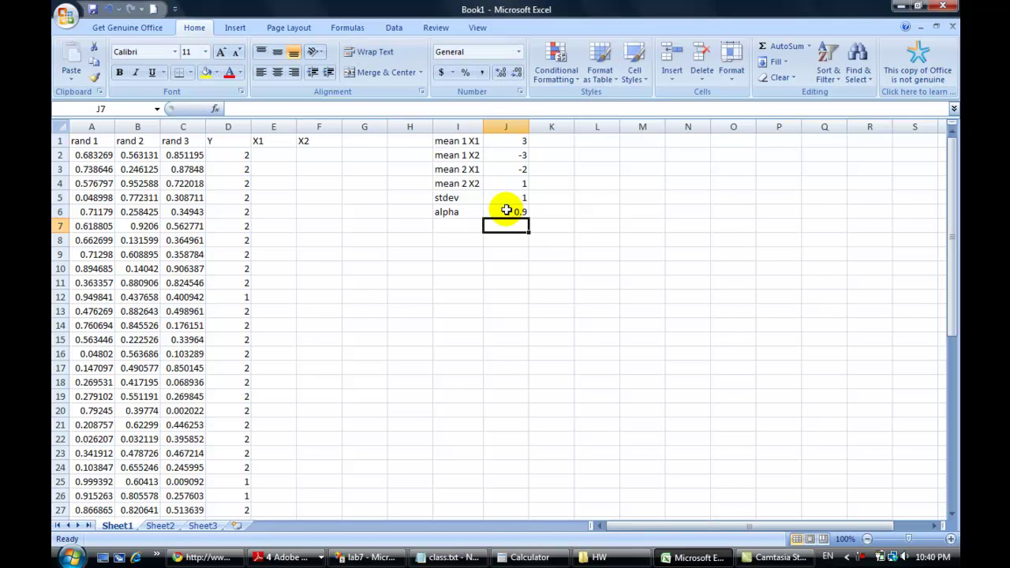
left_click(505, 209)
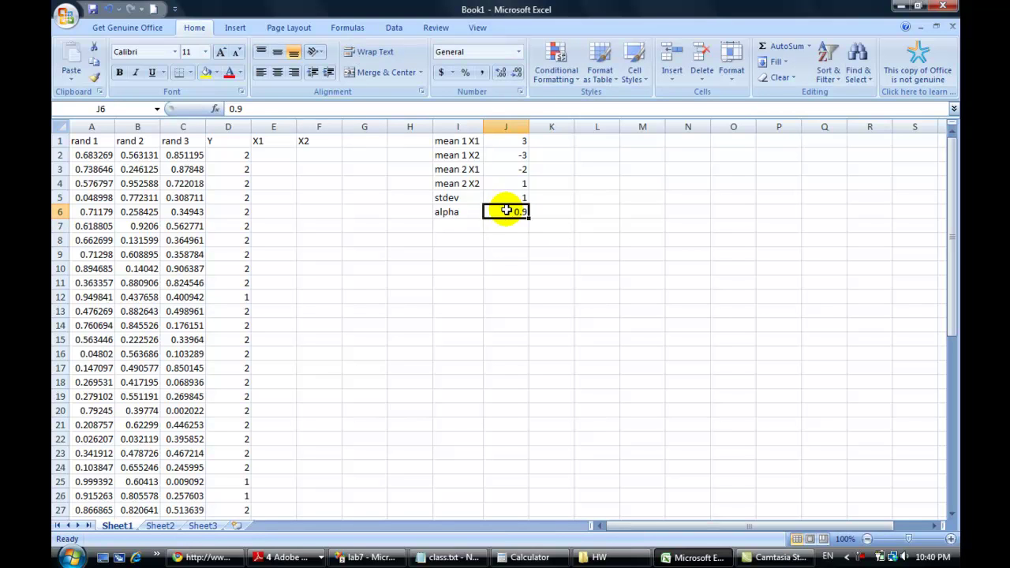
type("0.5")
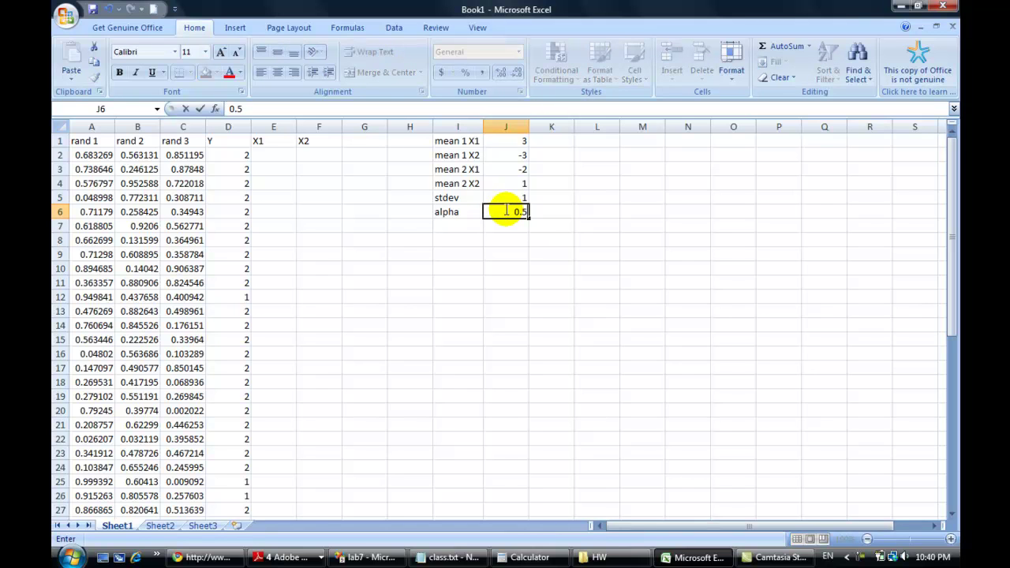
key("Return")
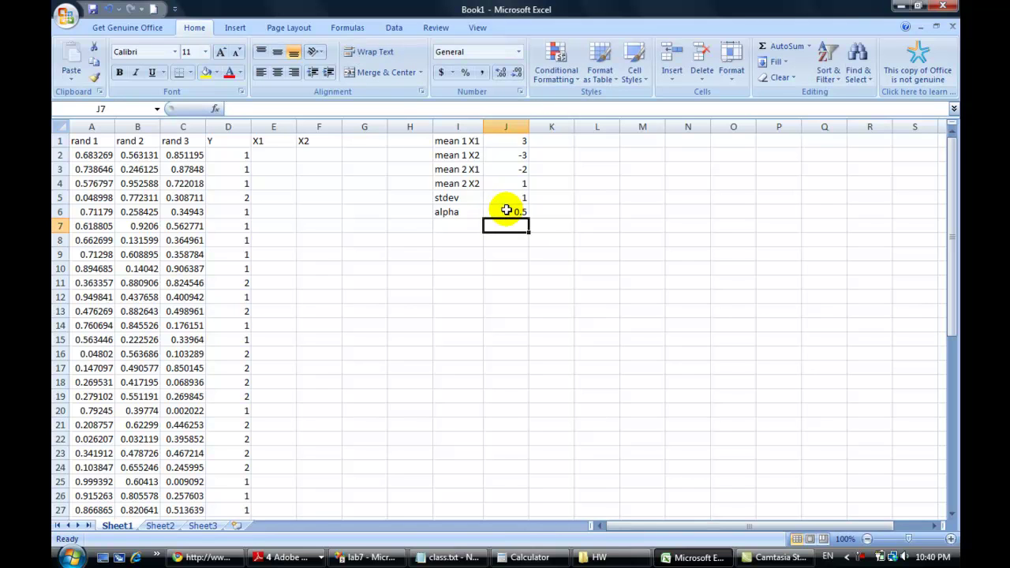
double_click(492, 310)
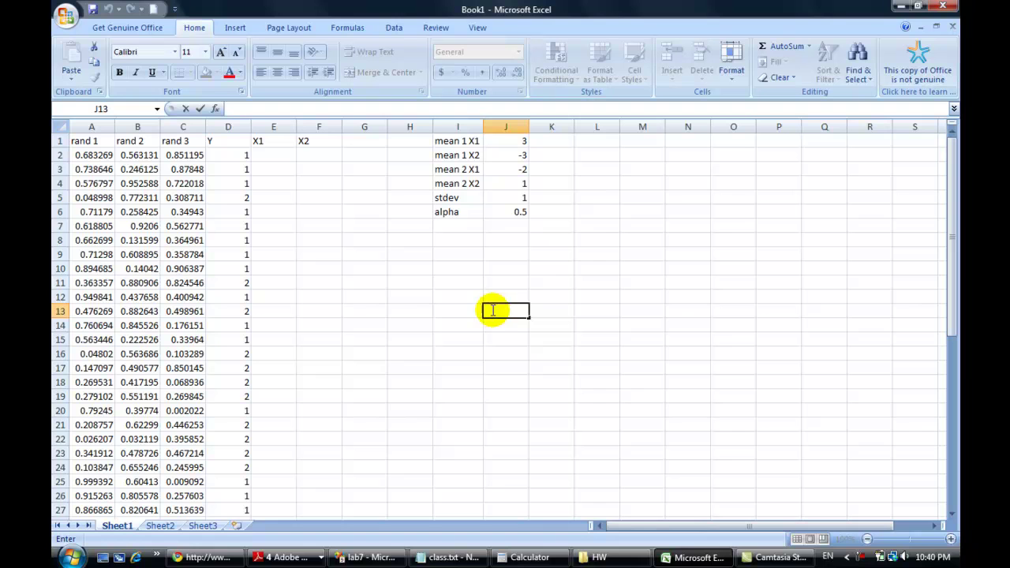
left_click(513, 229)
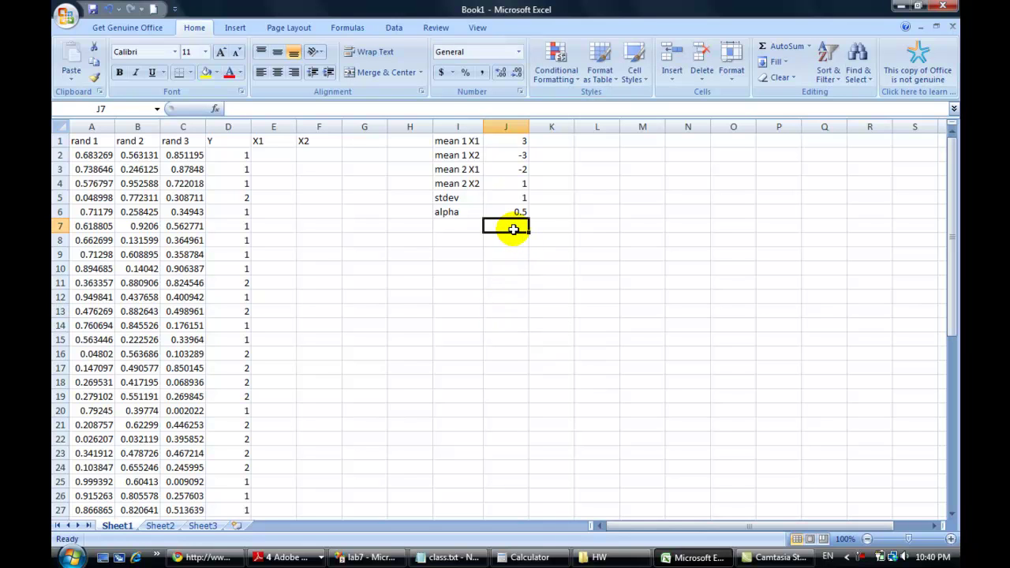